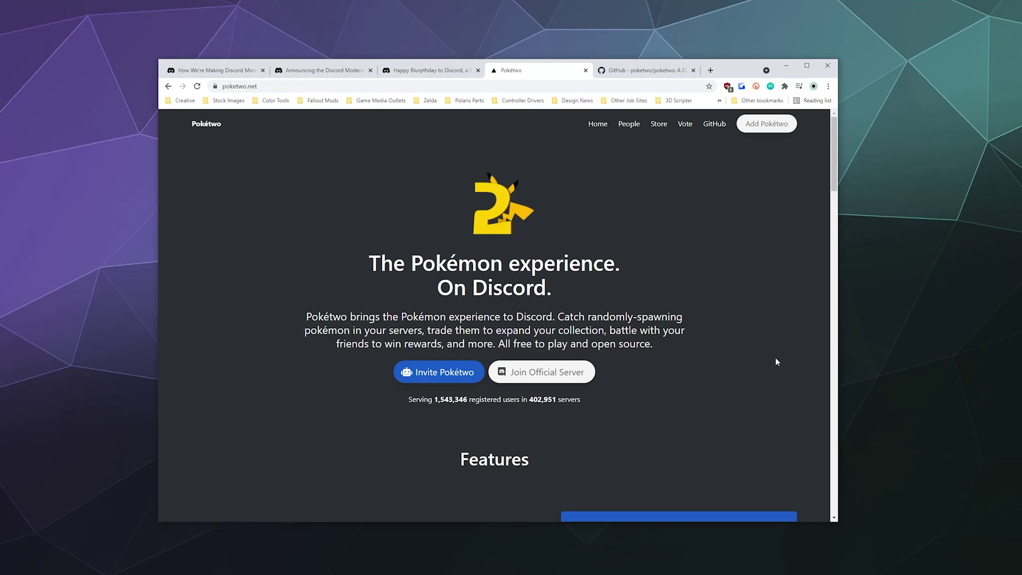
Review the Pokétwo home page, examining the features for catching, collecting and battling Pokémon
{"action": "left_click", "coordinate": [450, 377]}
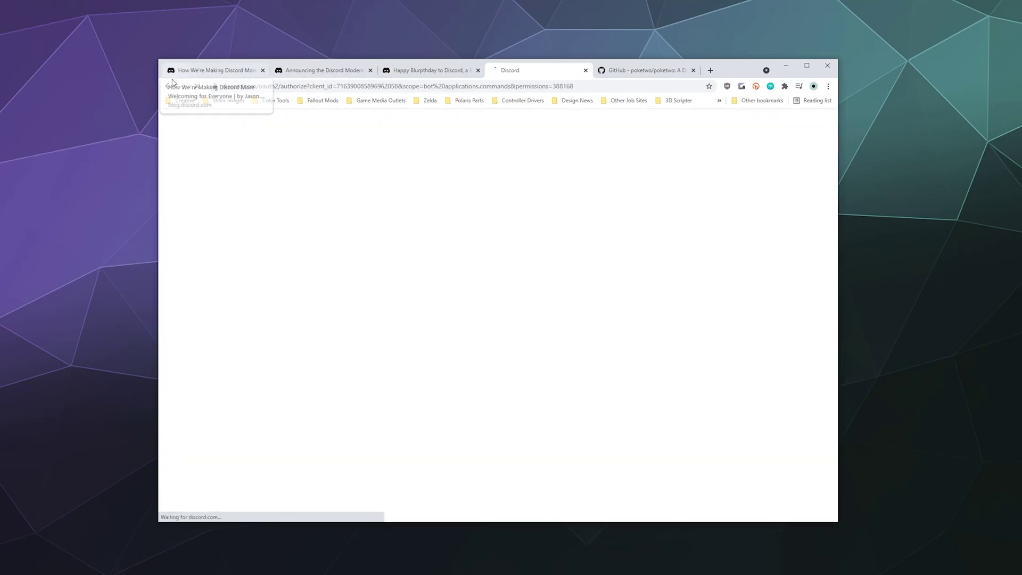
{"action": "left_click", "coordinate": [168, 86]}
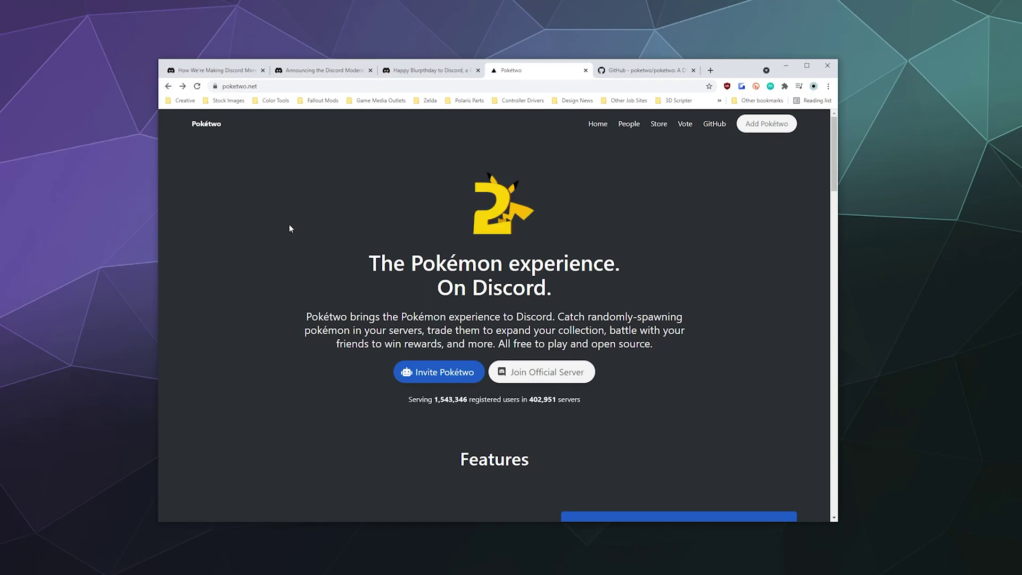
{"action": "scroll", "coordinate": [289, 225], "scroll_direction": "down", "scroll_amount": 5}
{"action": "scroll", "coordinate": [312, 207], "scroll_direction": "down", "scroll_amount": 2}
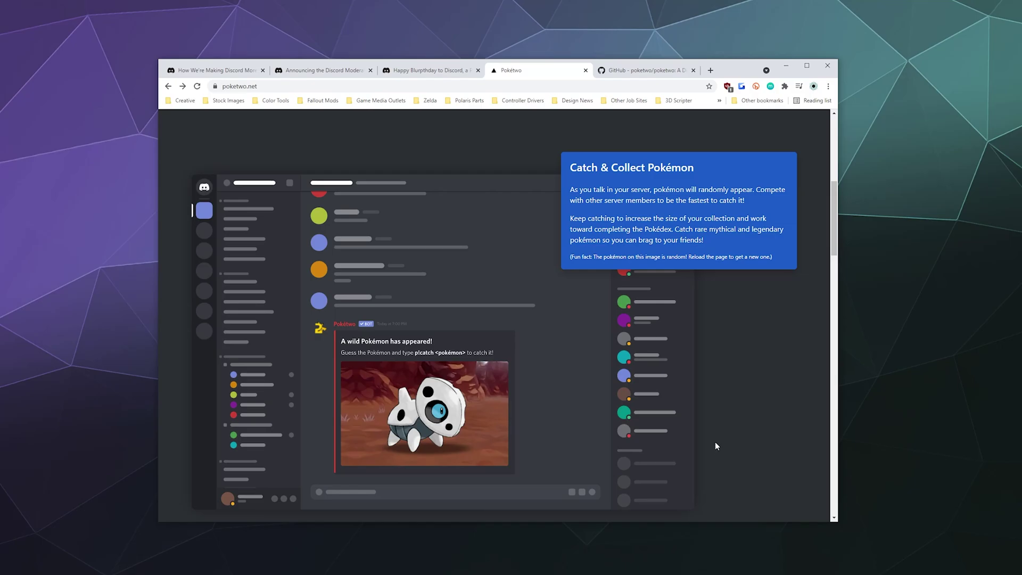
{"action": "scroll", "coordinate": [714, 442], "scroll_direction": "down", "scroll_amount": 1}
{"action": "scroll", "coordinate": [715, 442], "scroll_direction": "up", "scroll_amount": 1}
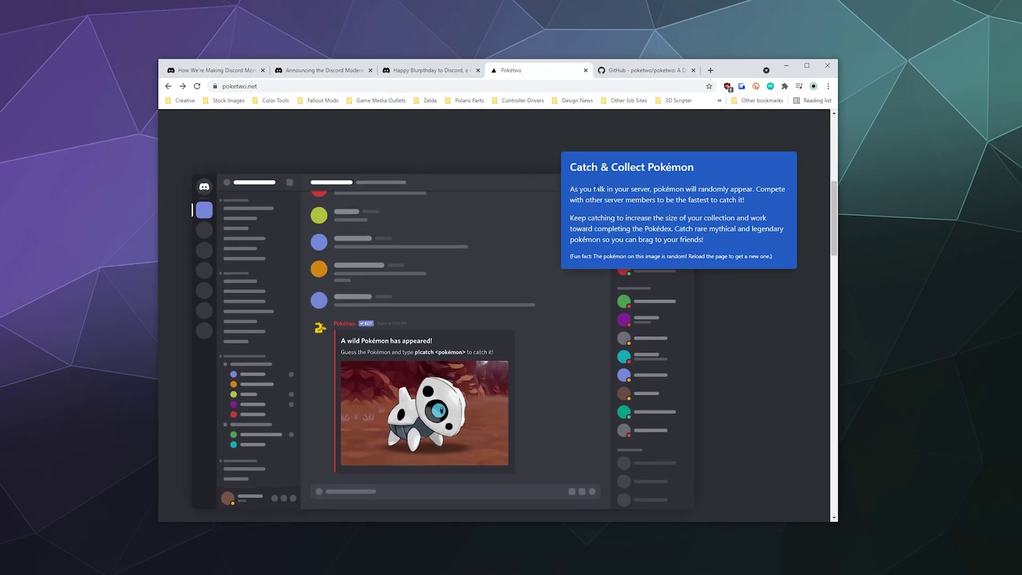
{"action": "scroll", "coordinate": [596, 187], "scroll_direction": "down", "scroll_amount": 10}
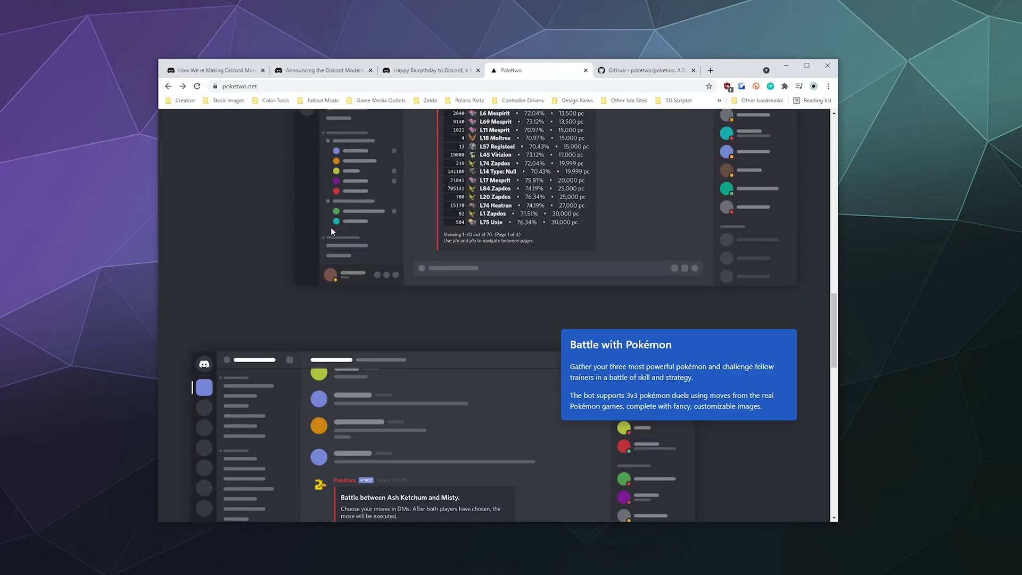
{"action": "scroll", "coordinate": [330, 227], "scroll_direction": "down", "scroll_amount": 5}
{"action": "scroll", "coordinate": [470, 291], "scroll_direction": "up", "scroll_amount": 1}
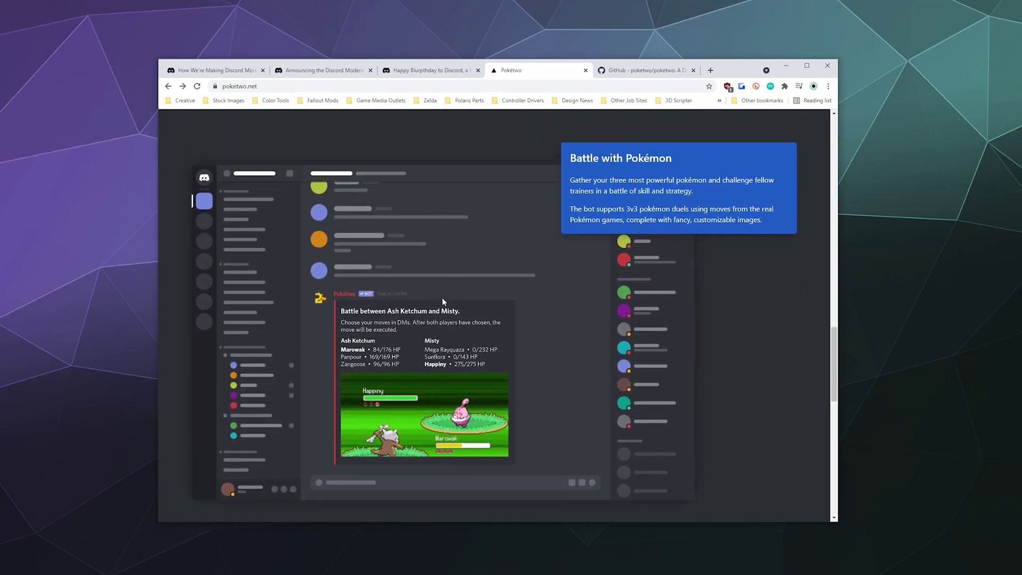
Examine the additional Pokétwo feature tiles and the rest of the home page down to the footer links
{"action": "scroll", "coordinate": [443, 293], "scroll_direction": "down", "scroll_amount": 10}
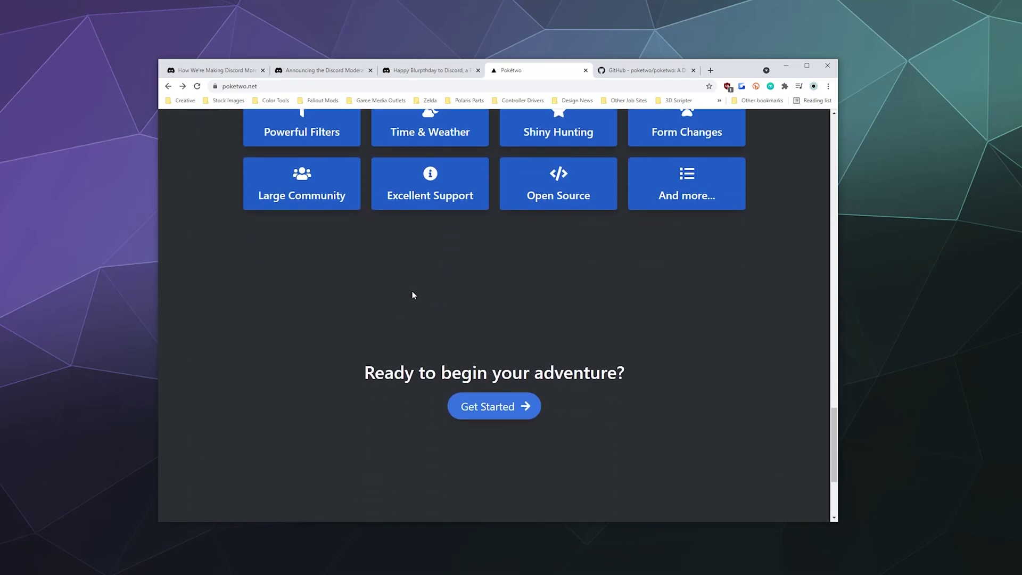
{"action": "scroll", "coordinate": [373, 309], "scroll_direction": "up", "scroll_amount": 2}
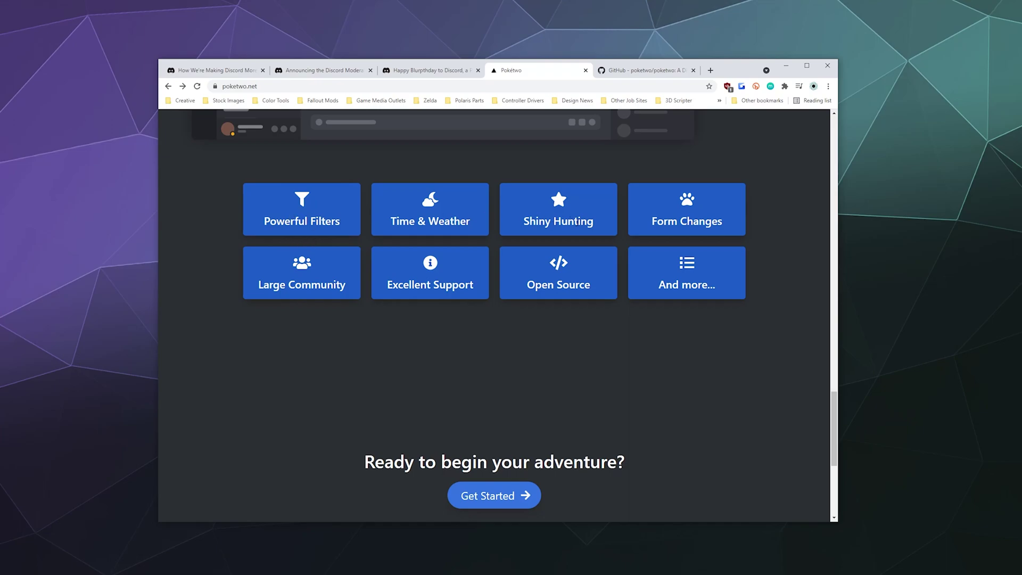
{"action": "scroll", "coordinate": [514, 378], "scroll_direction": "up", "scroll_amount": 1}
{"action": "scroll", "coordinate": [514, 375], "scroll_direction": "up", "scroll_amount": 1}
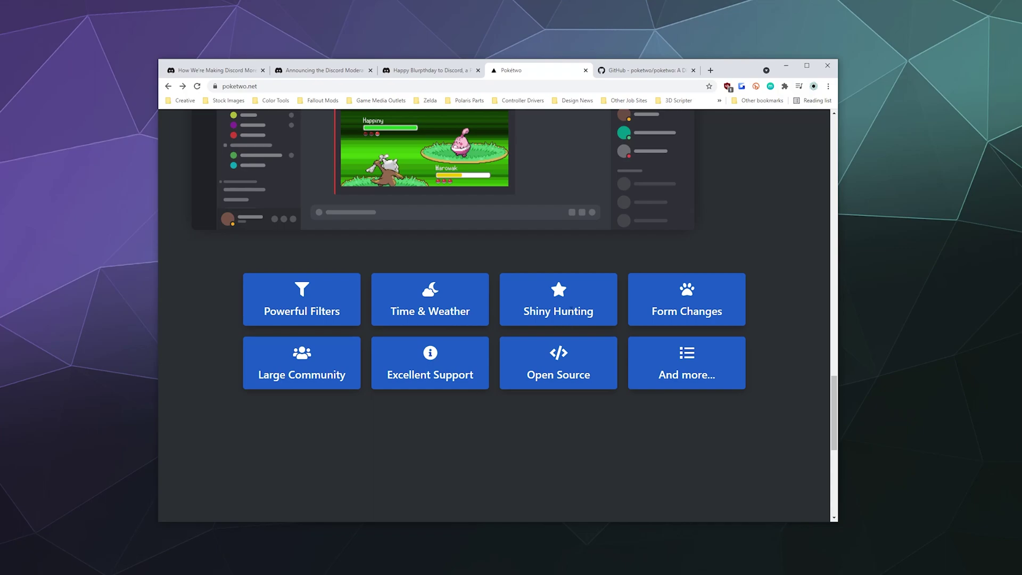
{"action": "left_click_drag", "start_coordinate": [270, 372], "coordinate": [352, 408]}
{"action": "left_click", "coordinate": [352, 404]}
{"action": "scroll", "coordinate": [618, 407], "scroll_direction": "down", "scroll_amount": 10}
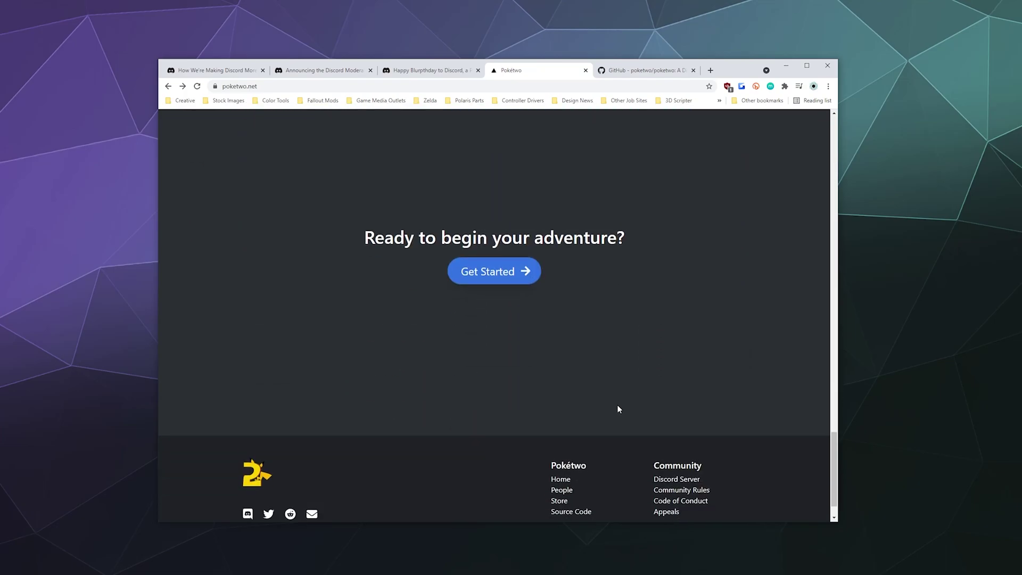
{"action": "scroll", "coordinate": [617, 407], "scroll_direction": "up", "scroll_amount": 15}
{"action": "scroll", "coordinate": [617, 407], "scroll_direction": "down", "scroll_amount": 4}
{"action": "scroll", "coordinate": [617, 407], "scroll_direction": "up", "scroll_amount": 10}
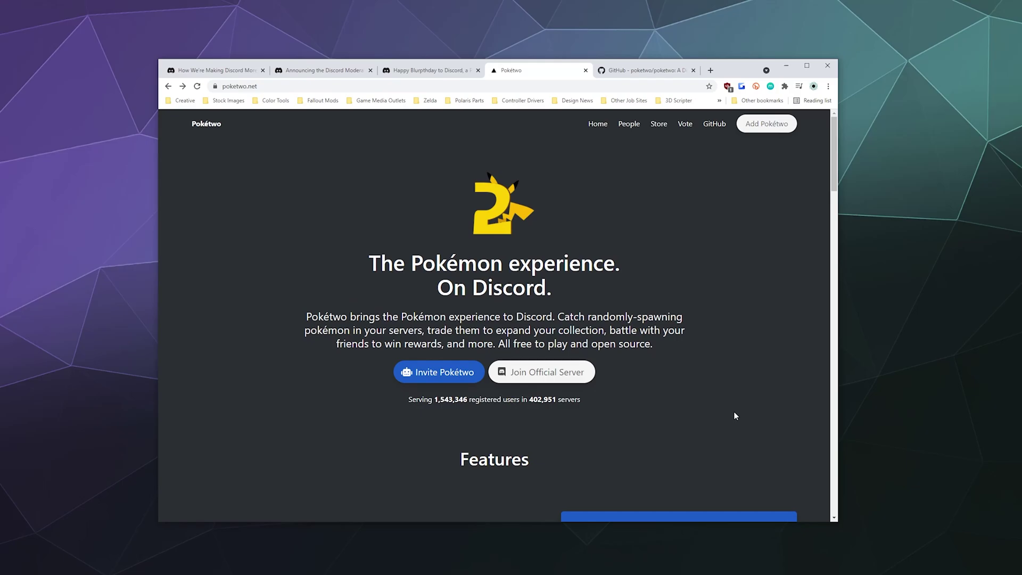
Read the README of the poketwo GitHub repository, including its contributing notes and feature roadmap
{"action": "left_click", "coordinate": [654, 74]}
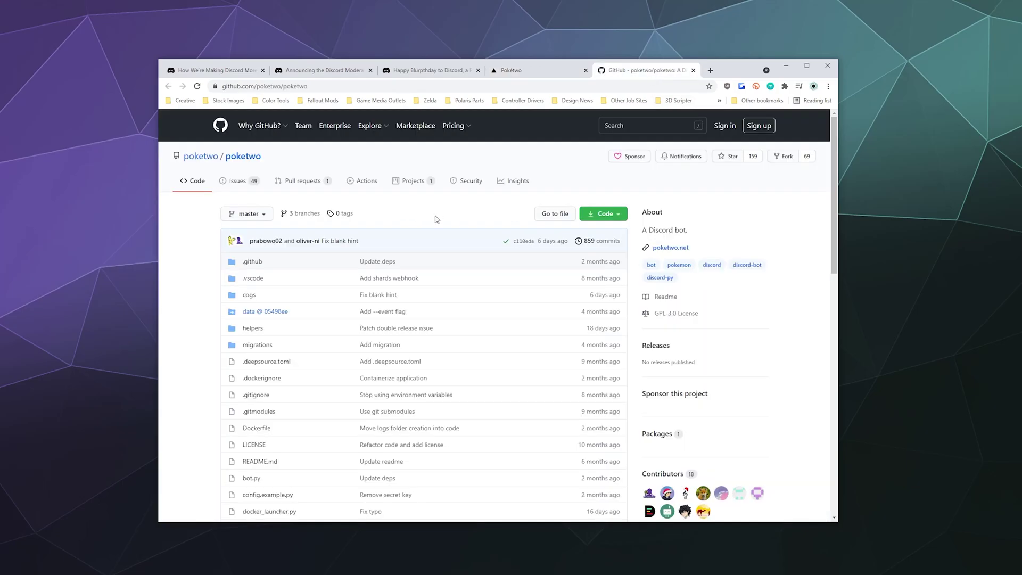
{"action": "scroll", "coordinate": [239, 231], "scroll_direction": "down", "scroll_amount": 5}
{"action": "scroll", "coordinate": [256, 266], "scroll_direction": "up", "scroll_amount": 8}
{"action": "scroll", "coordinate": [276, 319], "scroll_direction": "down", "scroll_amount": 9}
{"action": "scroll", "coordinate": [203, 371], "scroll_direction": "down", "scroll_amount": 3}
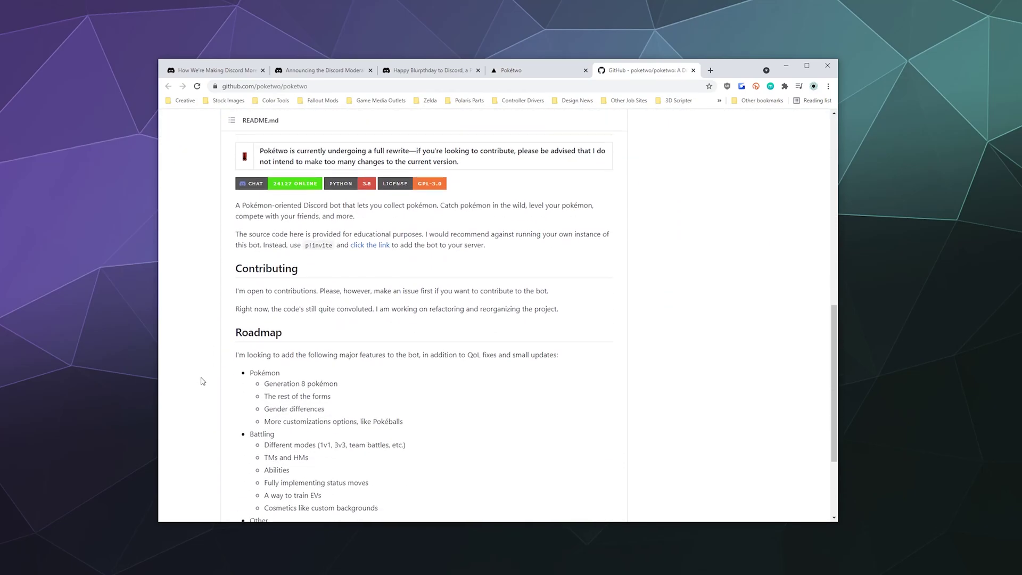
{"action": "scroll", "coordinate": [306, 324], "scroll_direction": "down", "scroll_amount": 3}
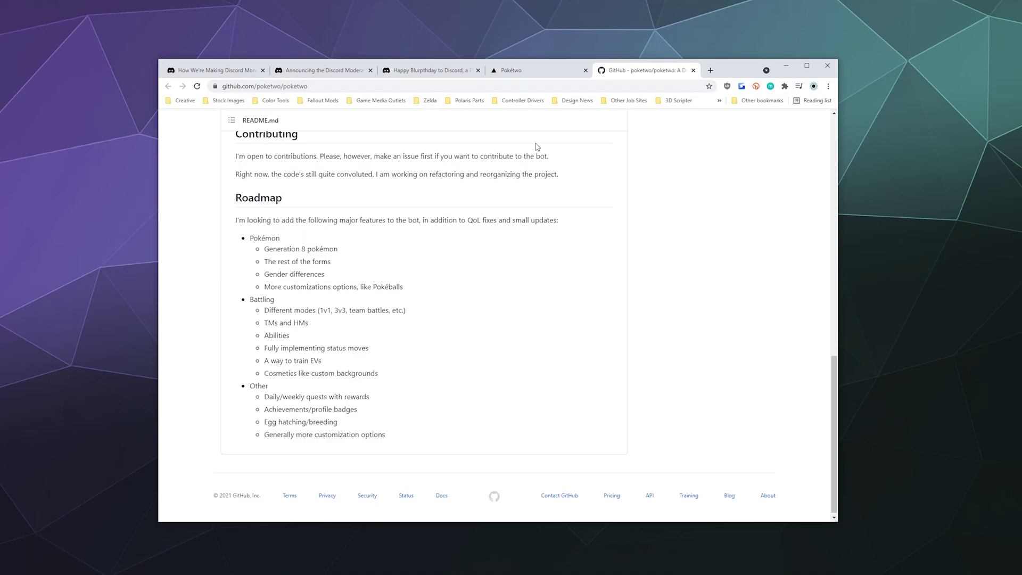
Invite Pokétwo from its website, choose Chupacabra's Lair as the target server and continue to the permissions
{"action": "left_click", "coordinate": [534, 70]}
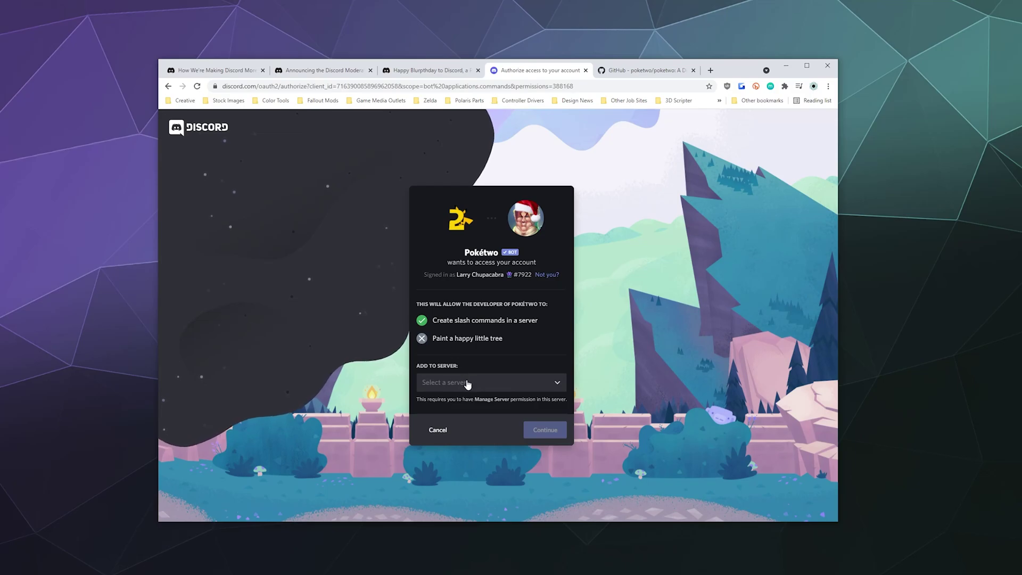
{"action": "left_click", "coordinate": [468, 383]}
{"action": "left_click", "coordinate": [466, 425]}
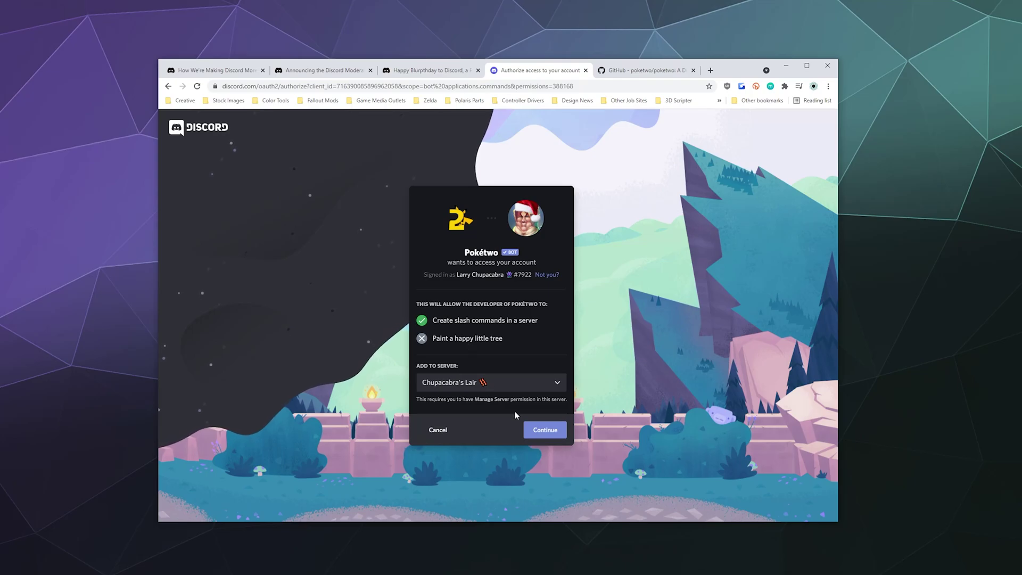
{"action": "left_click", "coordinate": [548, 429]}
Authorize Pokétwo without the Administrator permission and complete the human verification
{"action": "left_click", "coordinate": [413, 262]}
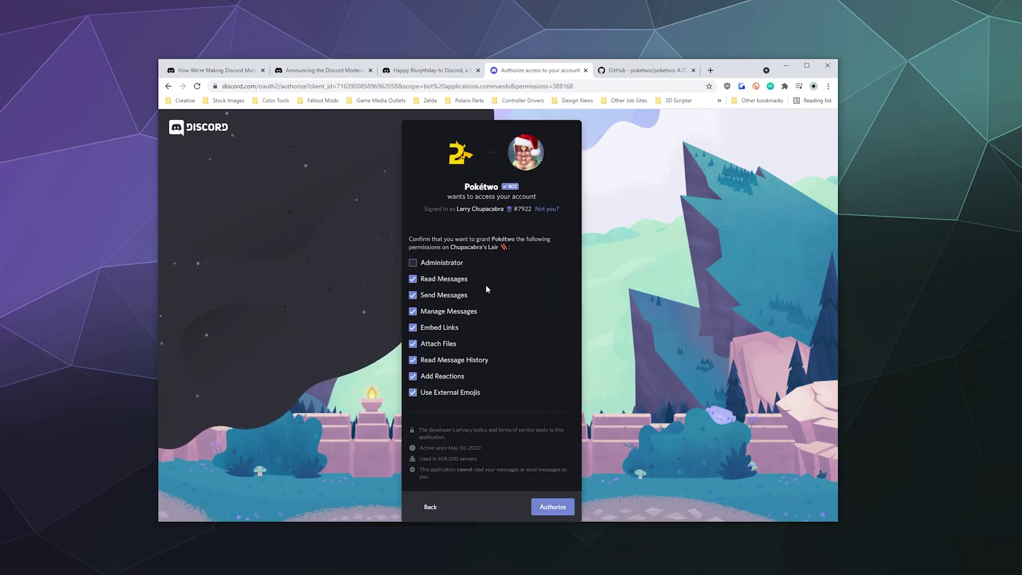
{"action": "scroll", "coordinate": [464, 404], "scroll_direction": "down", "scroll_amount": 1}
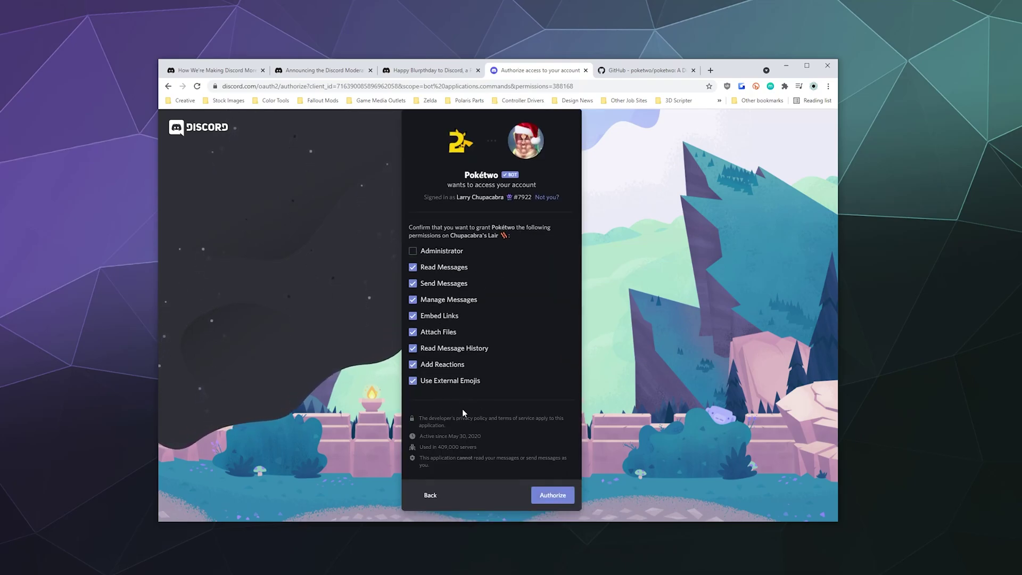
{"action": "scroll", "coordinate": [461, 407], "scroll_direction": "up", "scroll_amount": 1}
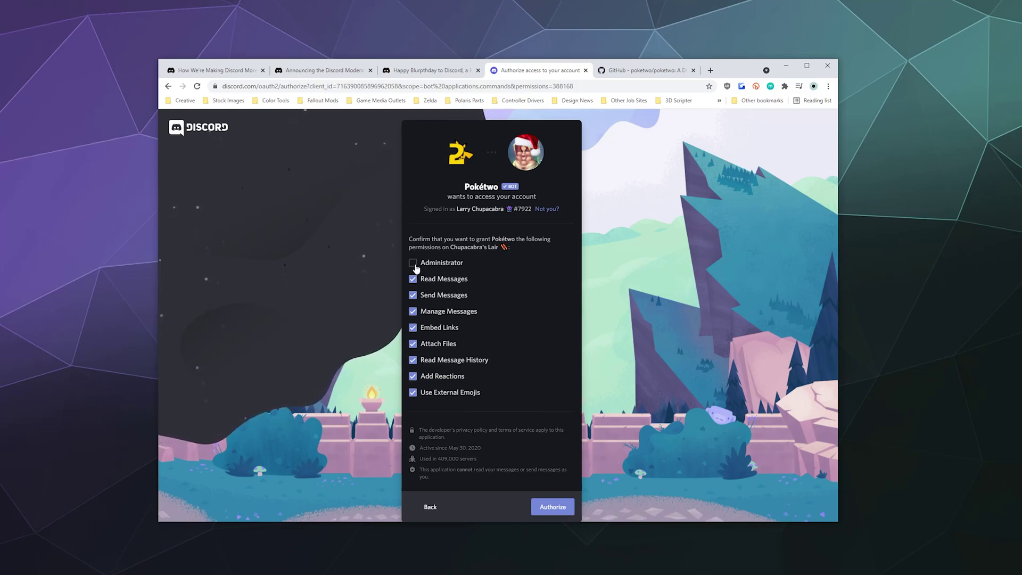
{"action": "left_click", "coordinate": [551, 506]}
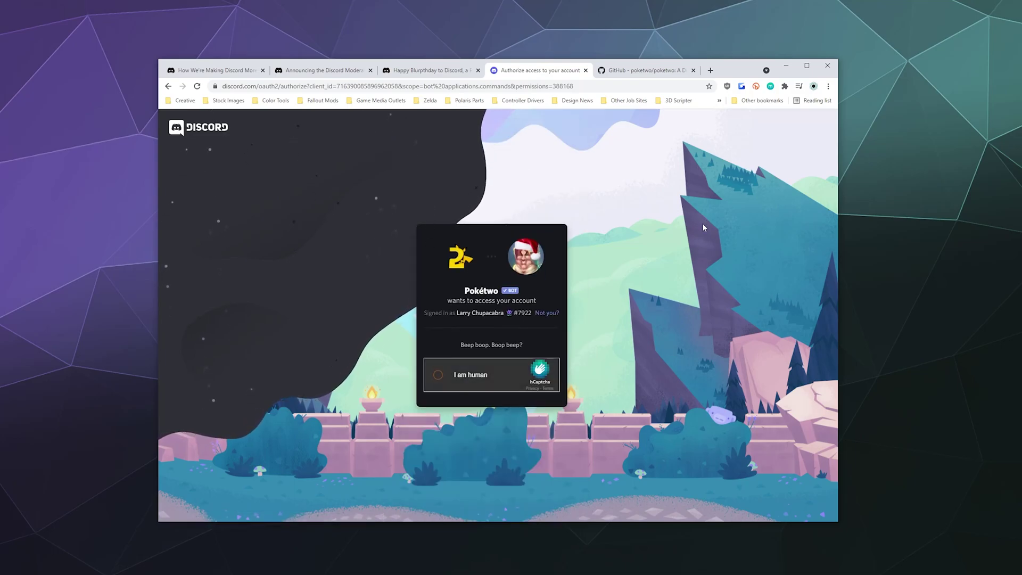
{"action": "left_click", "coordinate": [437, 375]}
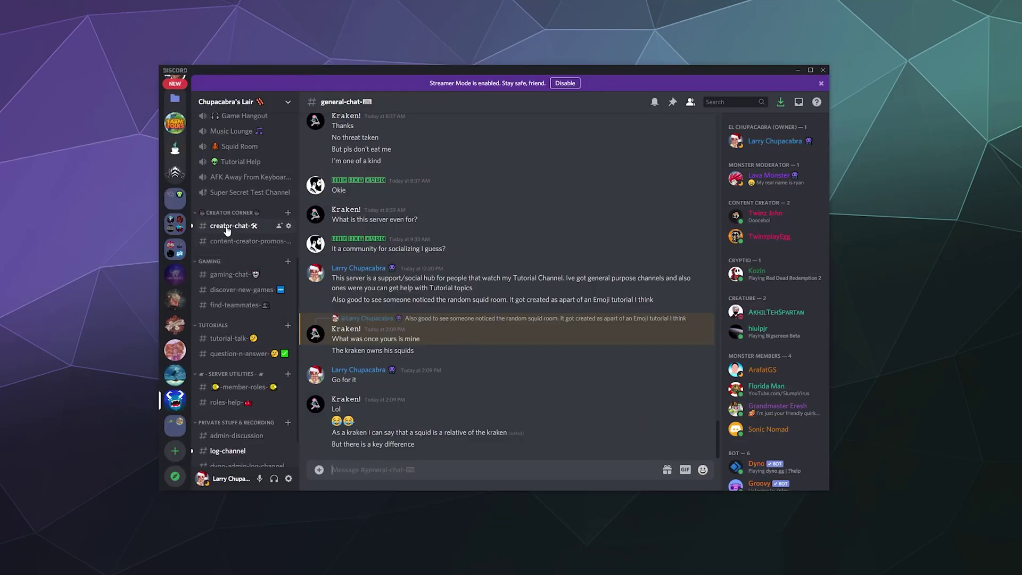
Switch to Discord and check the welcome-mat channel of Chupacabra's Lair for the bot's arrival
{"action": "scroll", "coordinate": [229, 223], "scroll_direction": "up", "scroll_amount": 5}
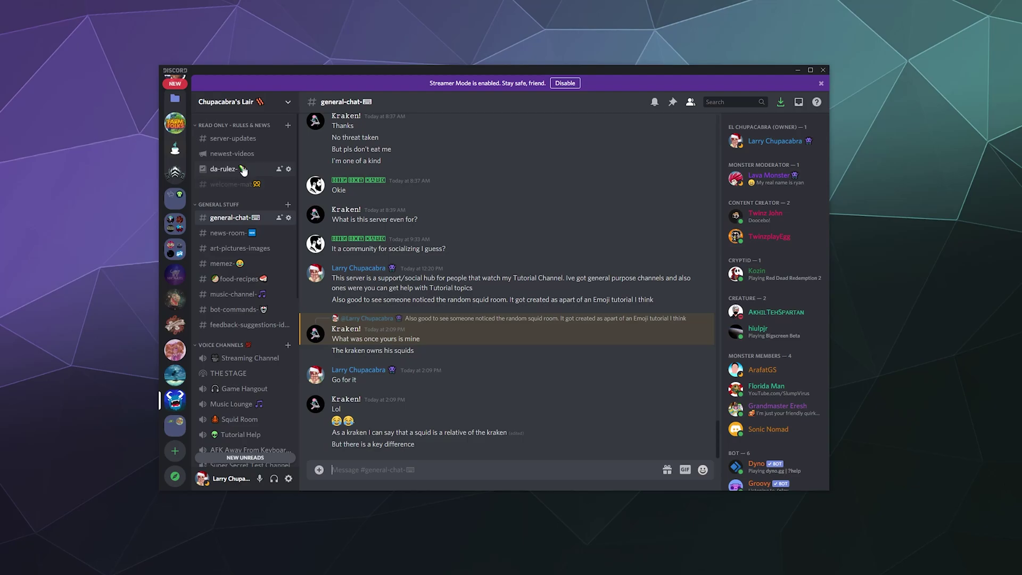
{"action": "left_click", "coordinate": [242, 185]}
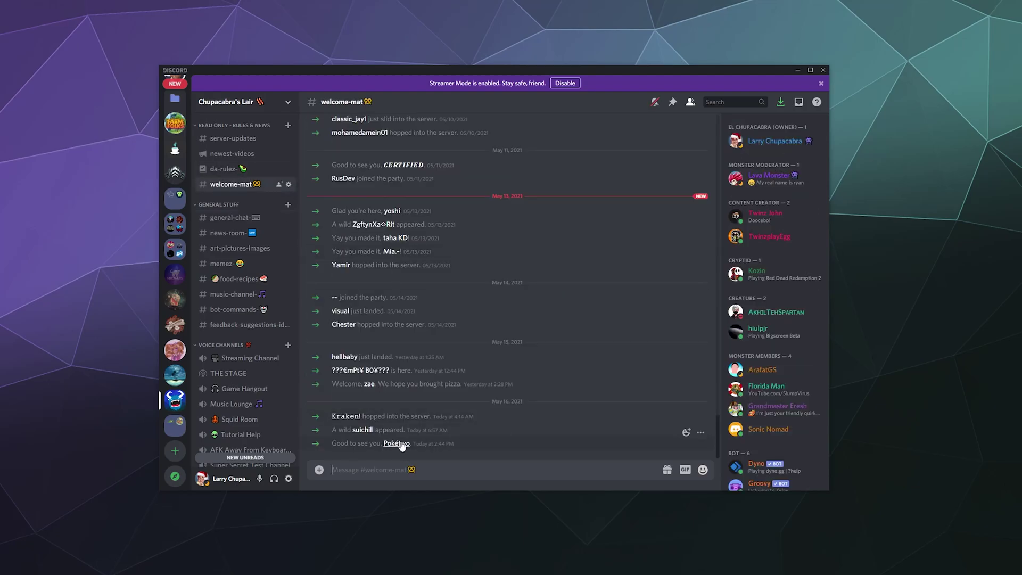
Create a text channel named pokemon-game-channel in the Gaming category
{"action": "scroll", "coordinate": [213, 326], "scroll_direction": "down", "scroll_amount": 4}
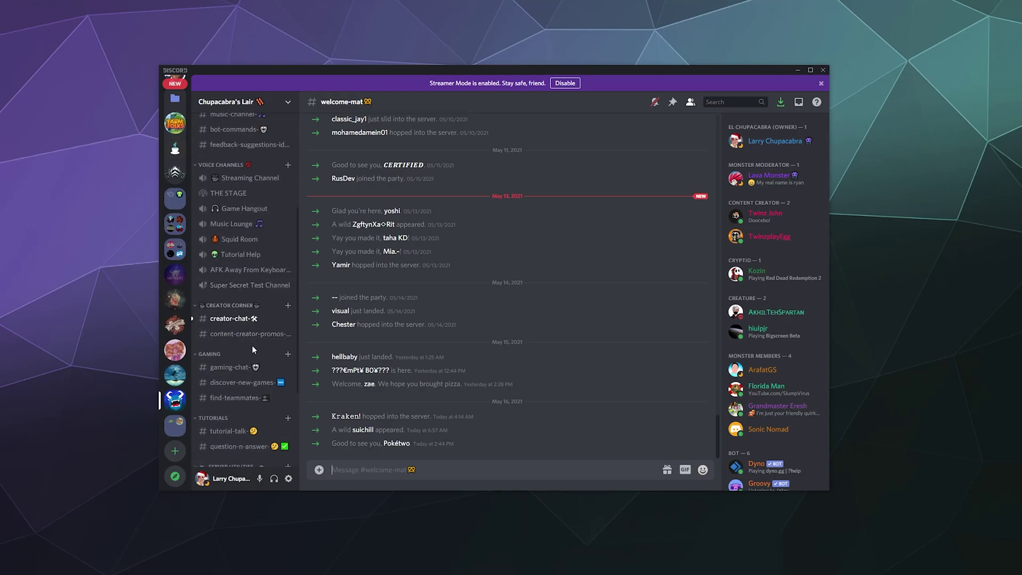
{"action": "scroll", "coordinate": [251, 345], "scroll_direction": "up", "scroll_amount": 1}
{"action": "scroll", "coordinate": [233, 324], "scroll_direction": "down", "scroll_amount": 2}
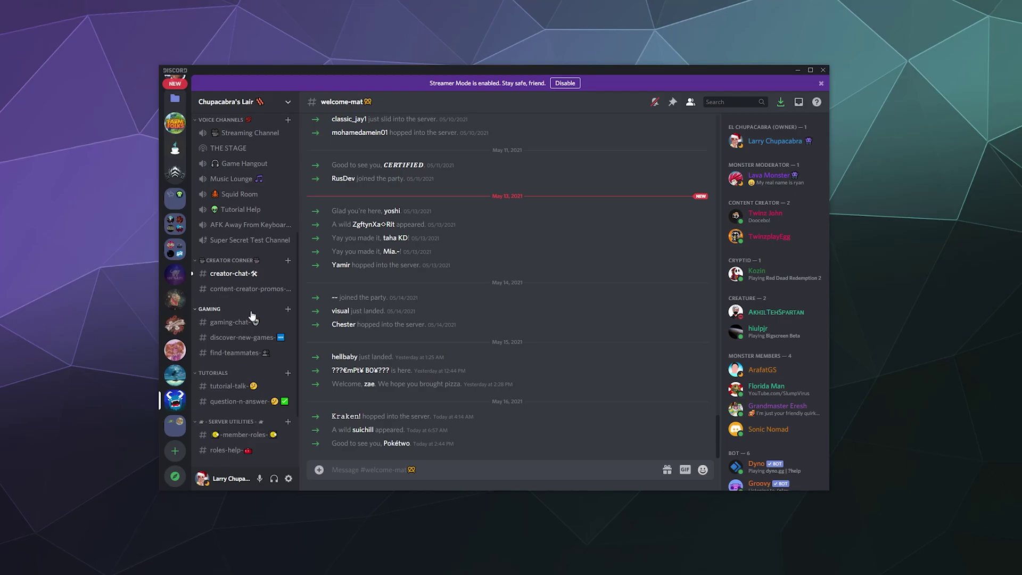
{"action": "left_click", "coordinate": [288, 309]}
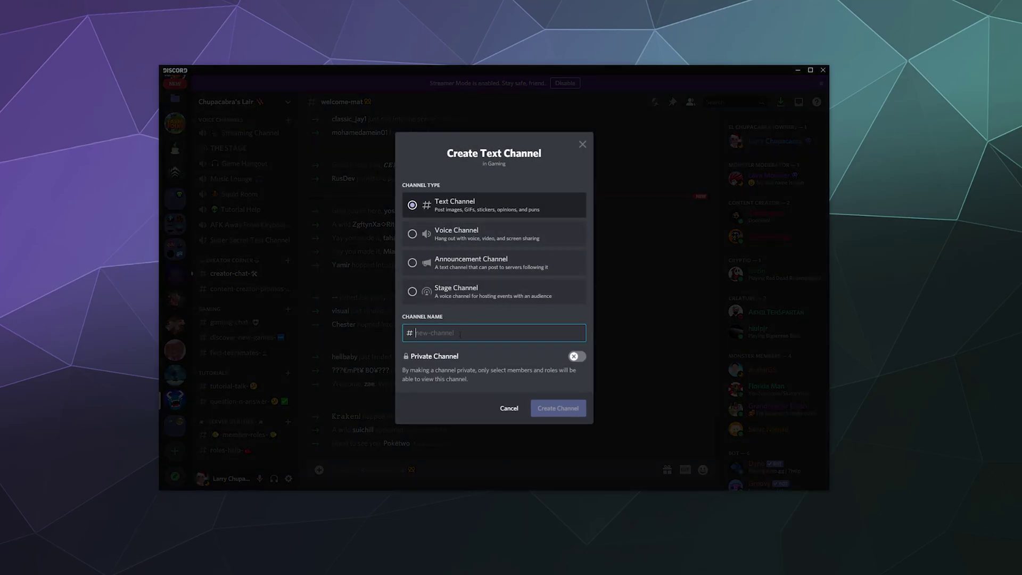
{"action": "type", "text": "pokemon"}
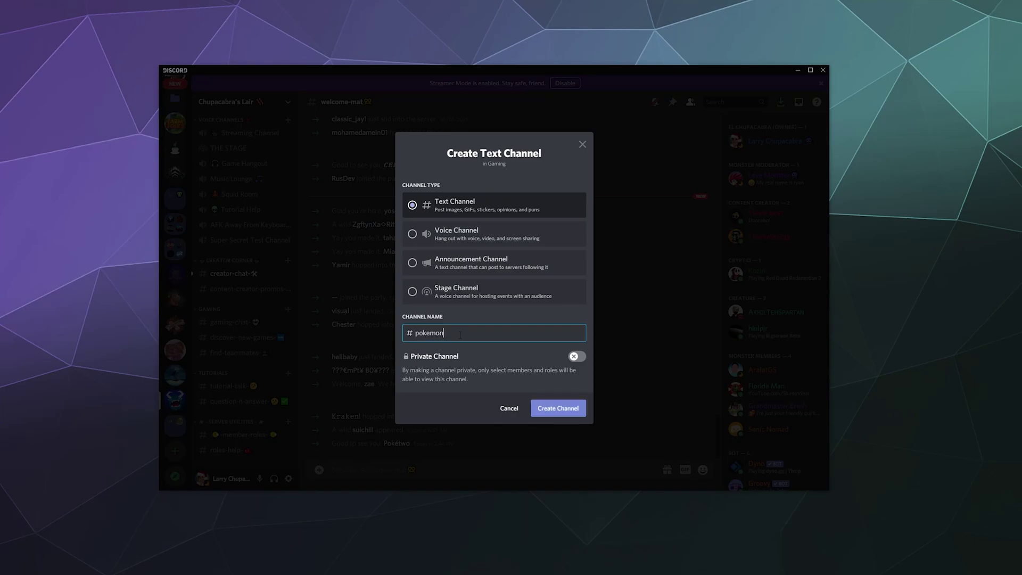
{"action": "type", "text": "-game-channel"}
{"action": "left_click", "coordinate": [550, 405]}
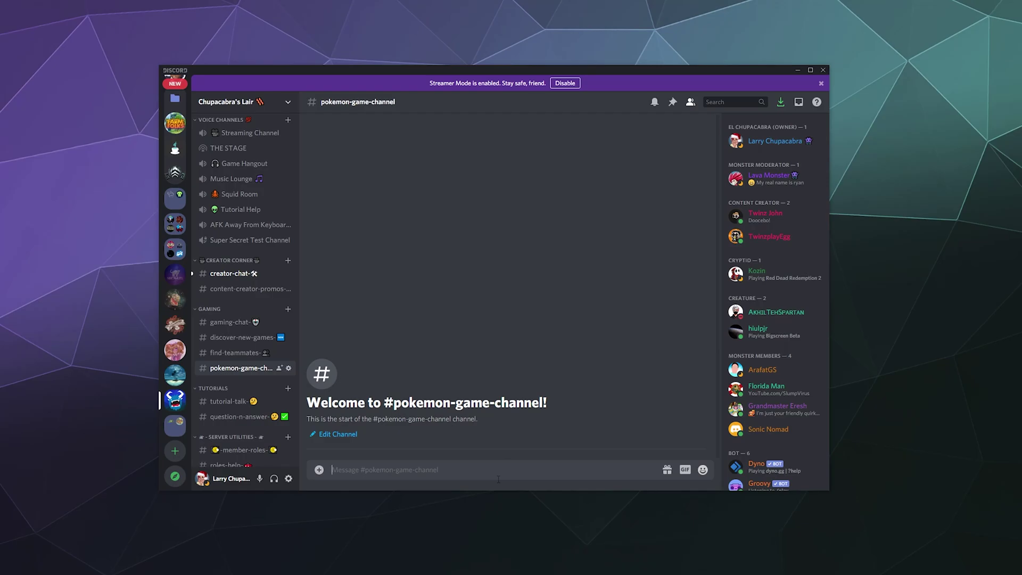
Assign the Bot role to Pokétwo from its join message in welcome-mat and check it in the member list
{"action": "scroll", "coordinate": [236, 266], "scroll_direction": "up", "scroll_amount": 5}
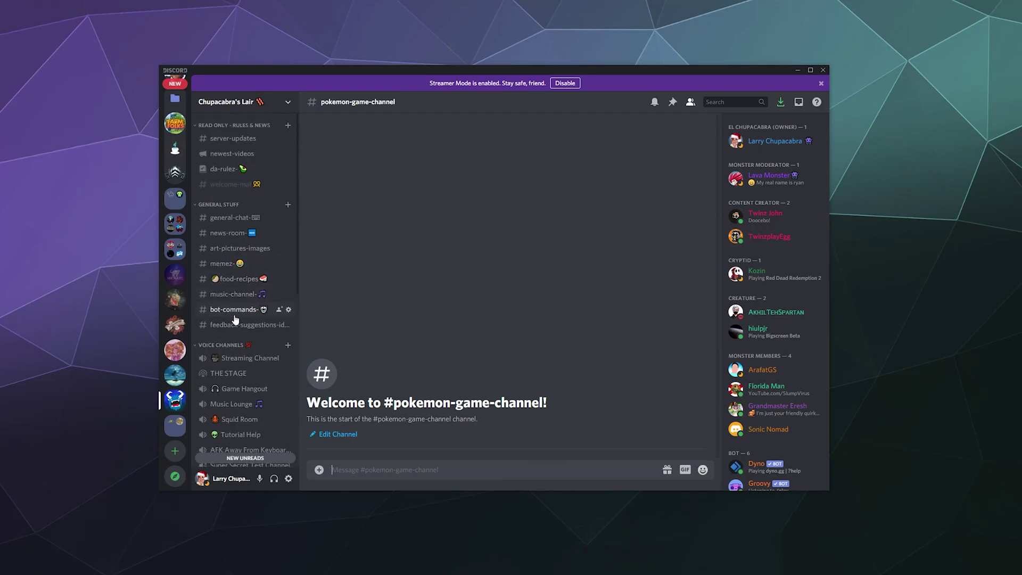
{"action": "left_click", "coordinate": [223, 185]}
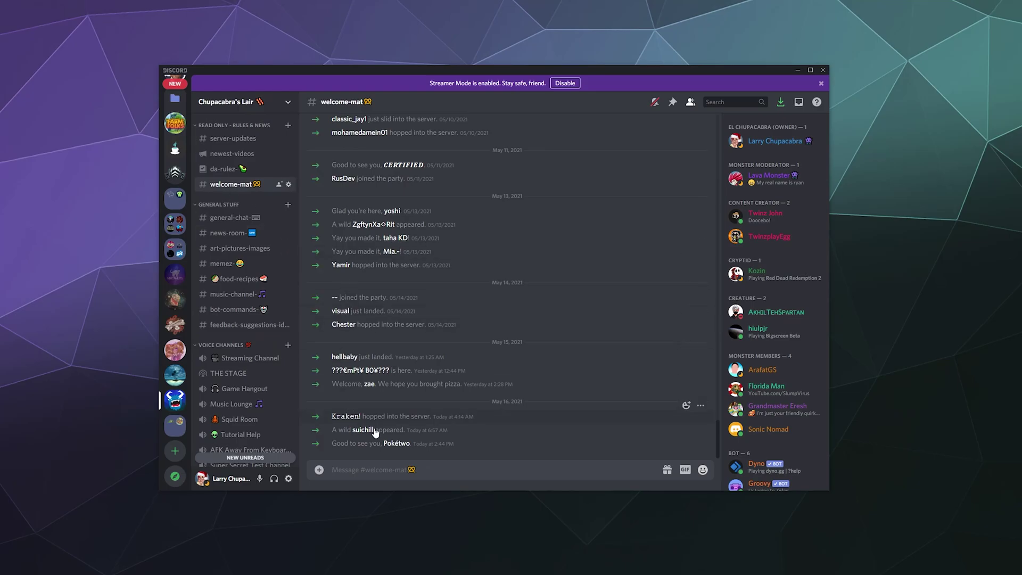
{"action": "left_click", "coordinate": [394, 443]}
{"action": "left_click", "coordinate": [461, 463]}
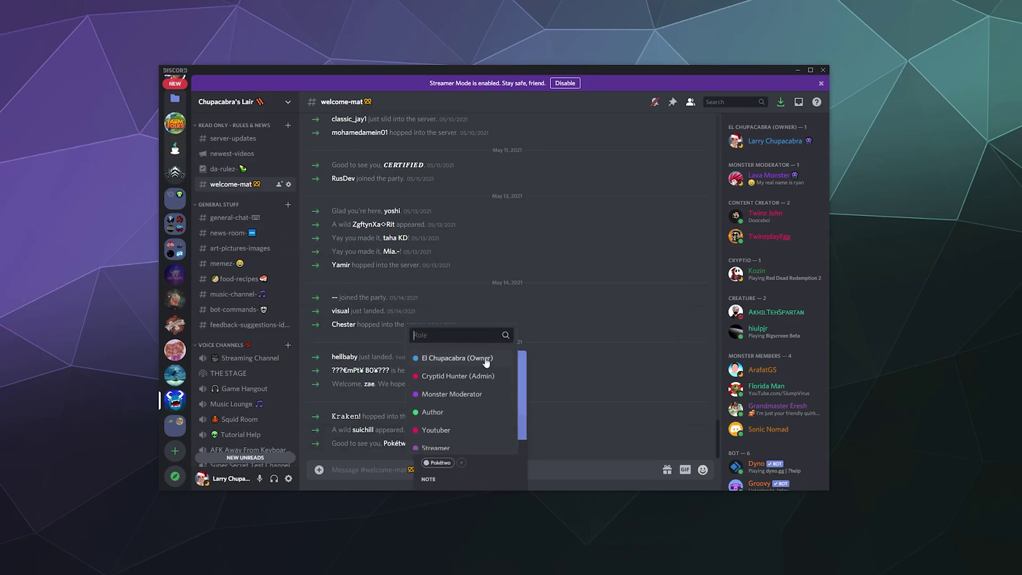
{"action": "scroll", "coordinate": [434, 407], "scroll_direction": "down", "scroll_amount": 3}
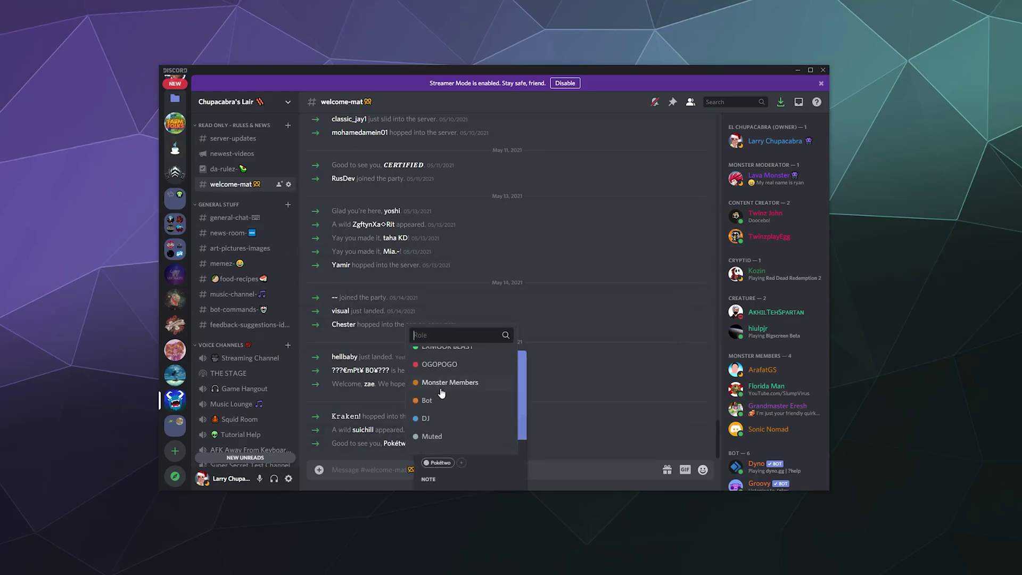
{"action": "left_click", "coordinate": [440, 383]}
{"action": "left_click", "coordinate": [617, 411]}
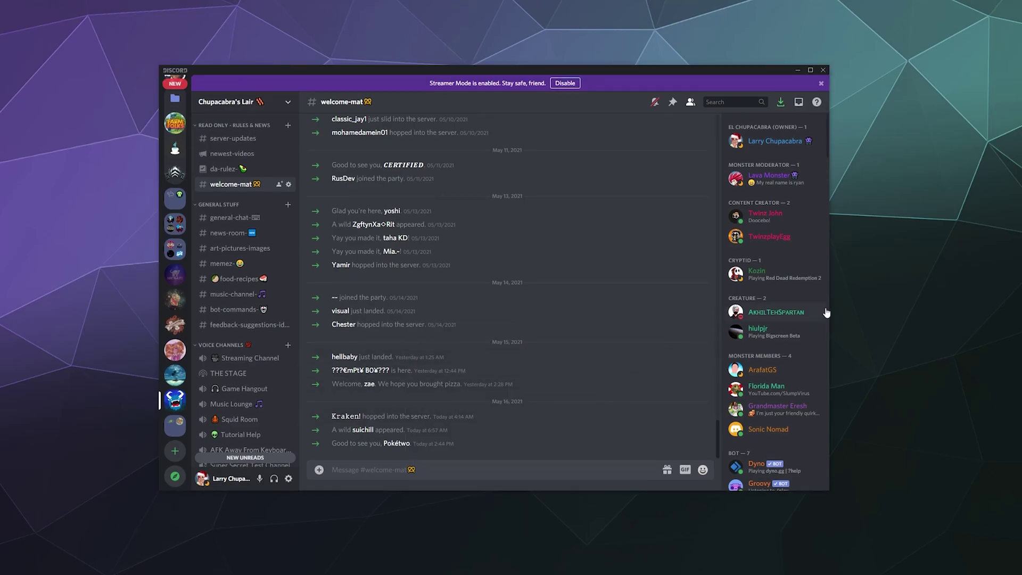
{"action": "scroll", "coordinate": [765, 292], "scroll_direction": "down", "scroll_amount": 4}
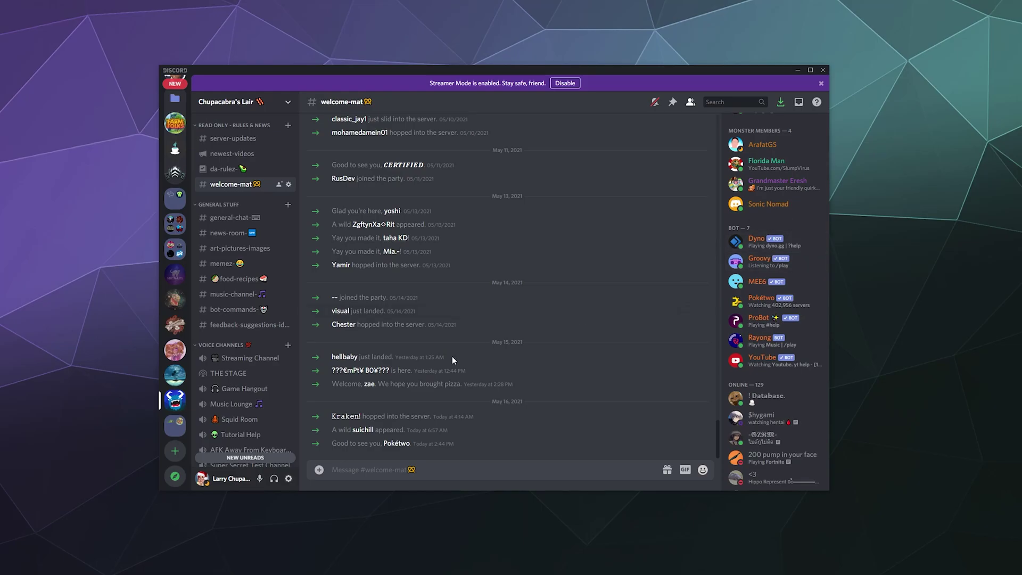
Rename the pokemon-game-channel in the Gaming category to pokemon-channel and save the change
{"action": "scroll", "coordinate": [256, 267], "scroll_direction": "down", "scroll_amount": 6}
{"action": "scroll", "coordinate": [261, 237], "scroll_direction": "up", "scroll_amount": 2}
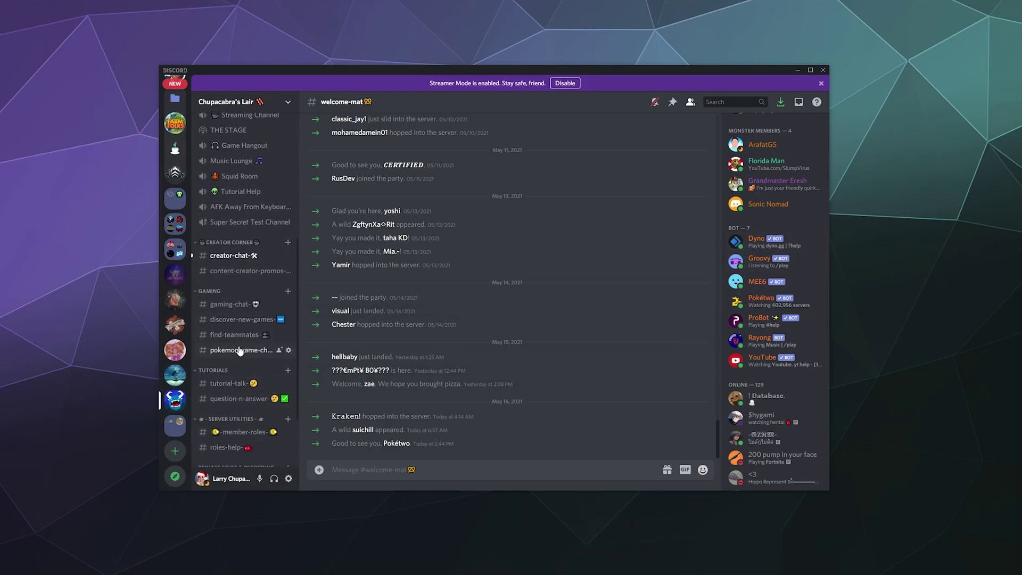
{"action": "left_click", "coordinate": [242, 350]}
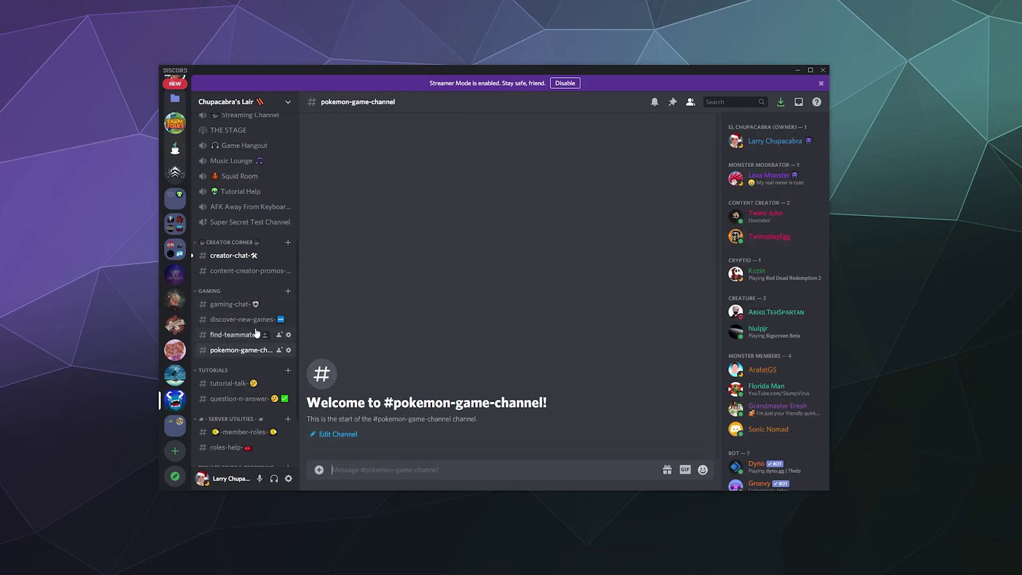
{"action": "left_click", "coordinate": [288, 350]}
{"action": "left_click_drag", "start_coordinate": [459, 140], "coordinate": [392, 140]}
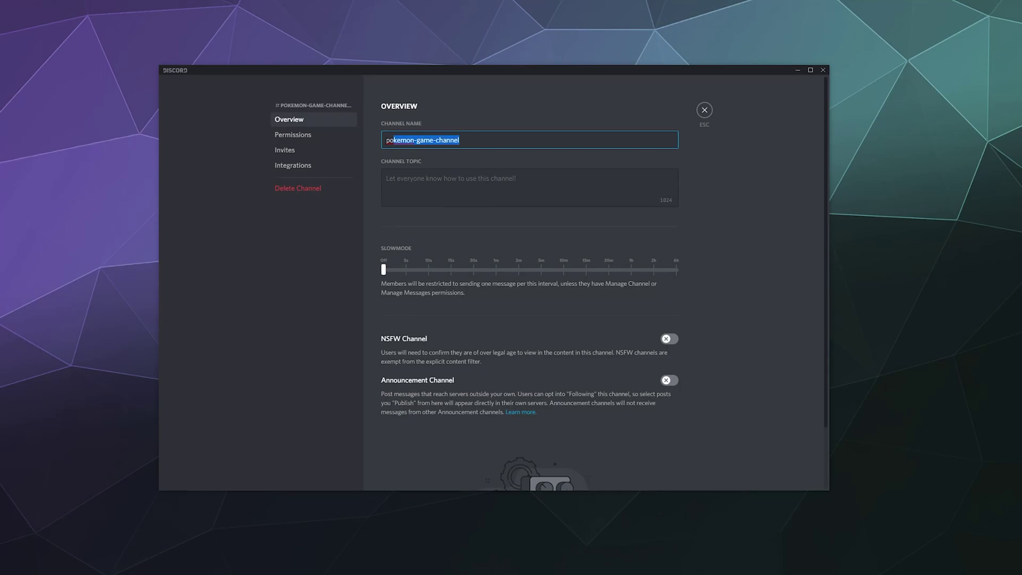
{"action": "type", "text": "pok"}
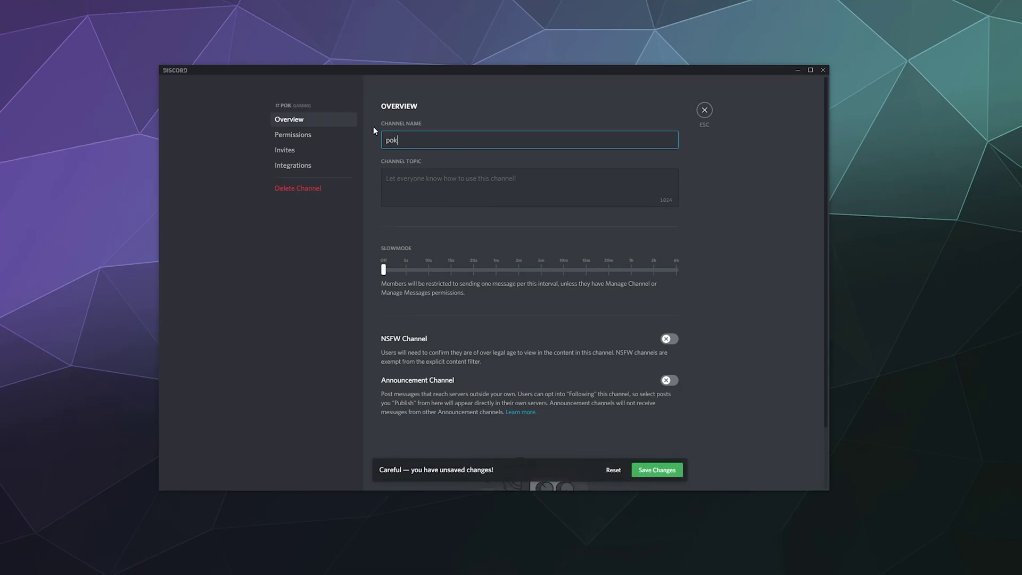
{"action": "type", "text": "emon-channel"}
{"action": "left_click", "coordinate": [665, 475]}
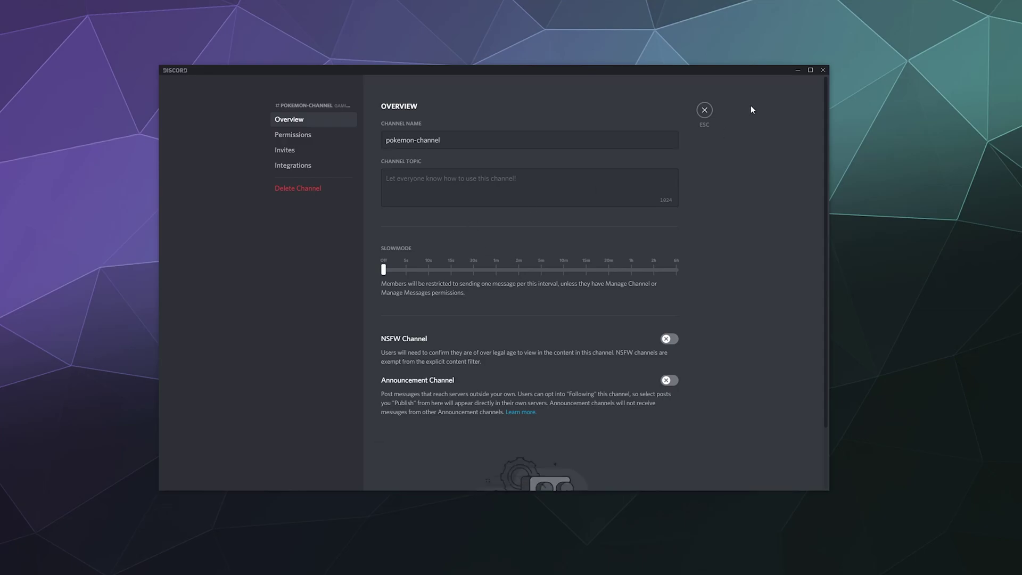
{"action": "left_click", "coordinate": [704, 113]}
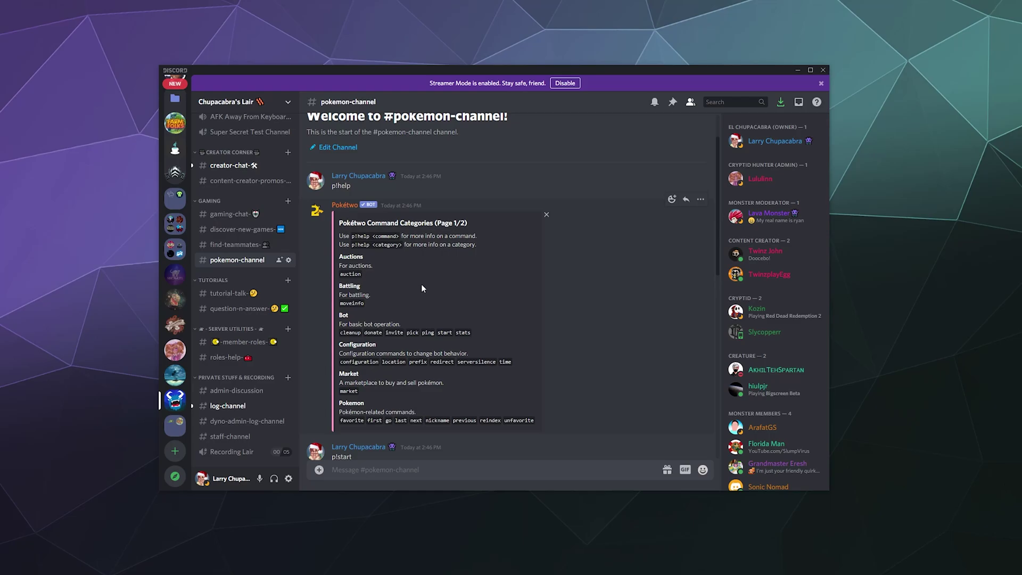
Review the Pokétwo help, start, pick, redirect and configuration commands and the bot's replies in pokemon-channel
{"action": "scroll", "coordinate": [419, 286], "scroll_direction": "down", "scroll_amount": 15}
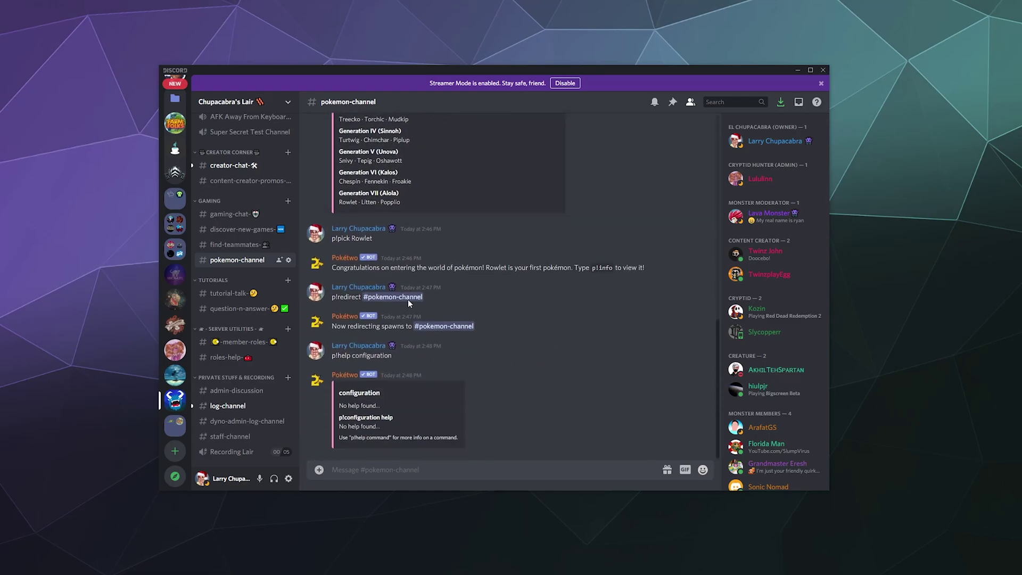
{"action": "scroll", "coordinate": [575, 364], "scroll_direction": "up", "scroll_amount": 7}
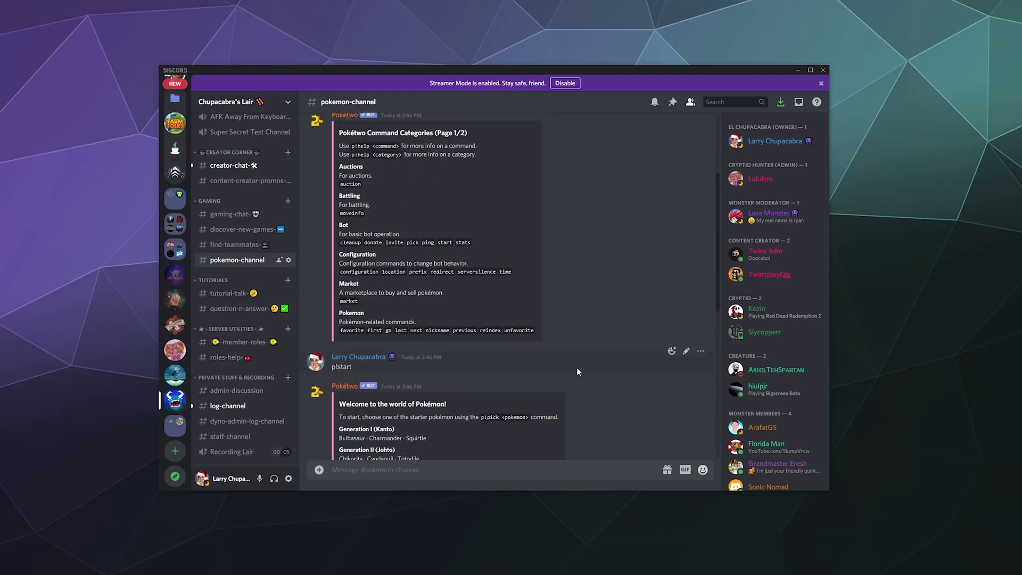
{"action": "scroll", "coordinate": [577, 367], "scroll_direction": "up", "scroll_amount": 2}
{"action": "scroll", "coordinate": [576, 369], "scroll_direction": "down", "scroll_amount": 20}
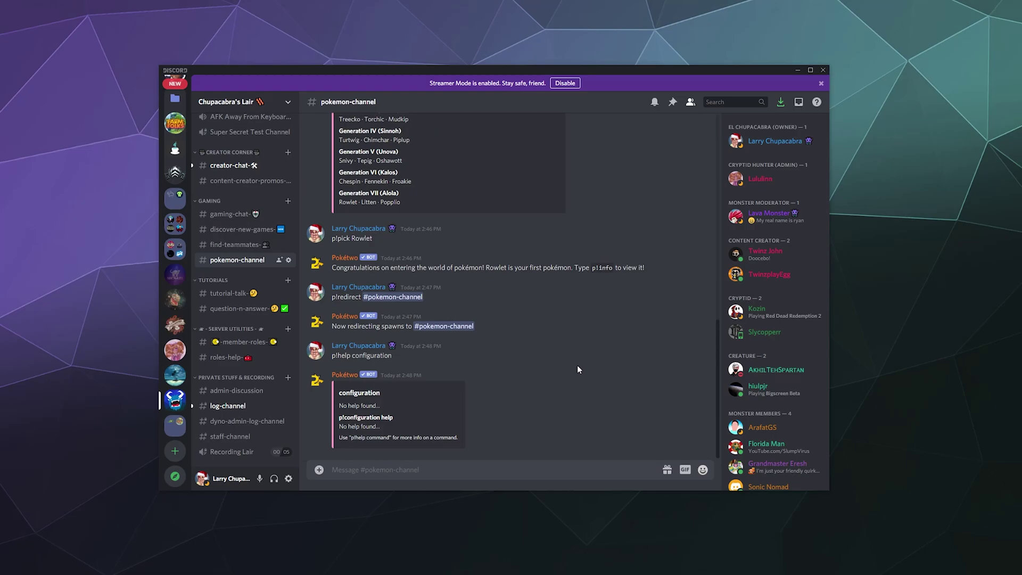
{"action": "scroll", "coordinate": [578, 368], "scroll_direction": "up", "scroll_amount": 7}
{"action": "scroll", "coordinate": [578, 373], "scroll_direction": "down", "scroll_amount": 3}
{"action": "scroll", "coordinate": [573, 383], "scroll_direction": "up", "scroll_amount": 5}
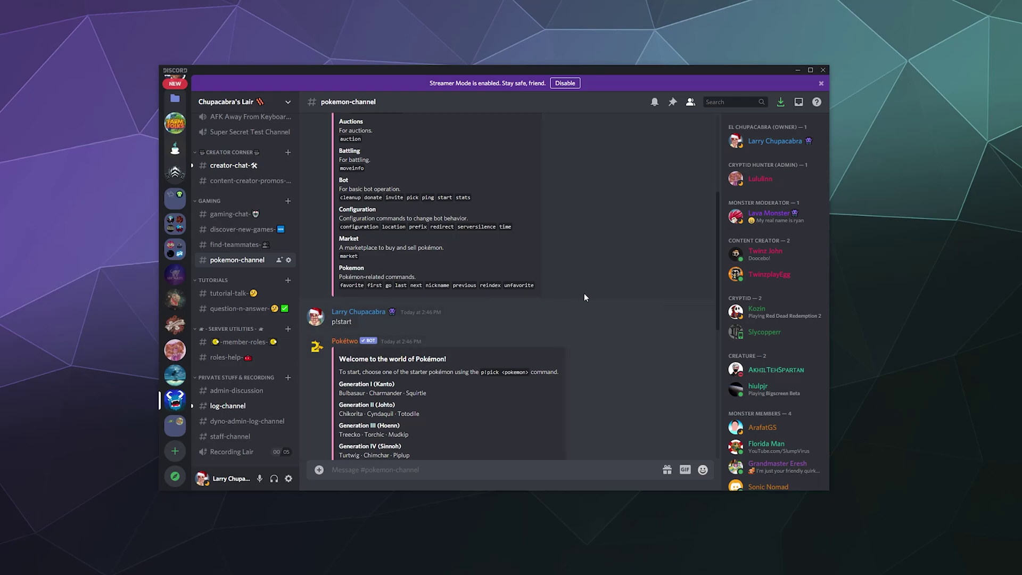
{"action": "scroll", "coordinate": [575, 290], "scroll_direction": "down", "scroll_amount": 5}
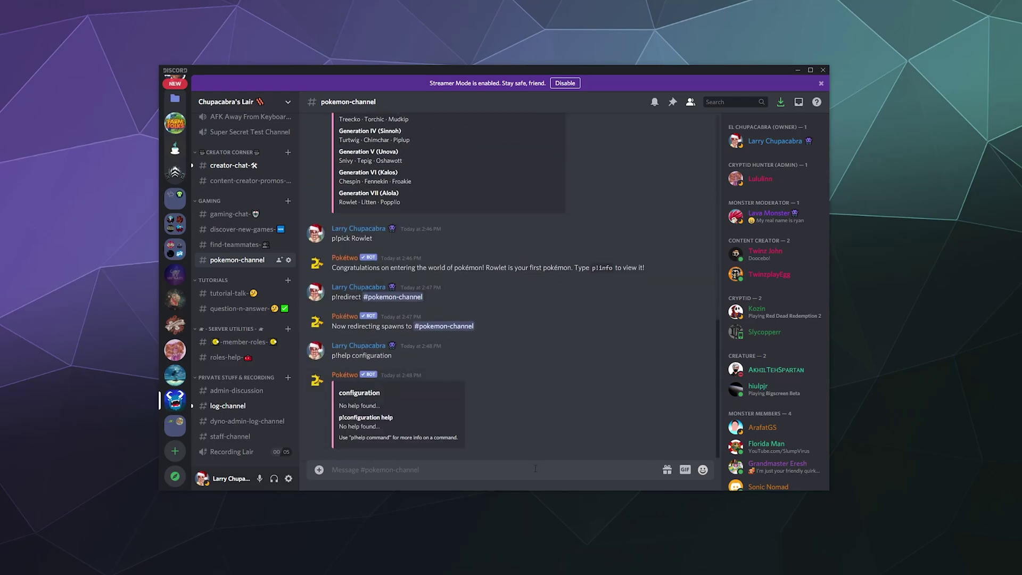
Send five random filler messages in pokemon-channel to provoke a wild Pokémon spawn
{"action": "type", "text": "s;alksjd;lakjsdla"}
{"action": "key", "text": "Return"}
{"action": "type", "text": "aslkdjal;skdjal;ksd"}
{"action": "key", "text": "Return"}
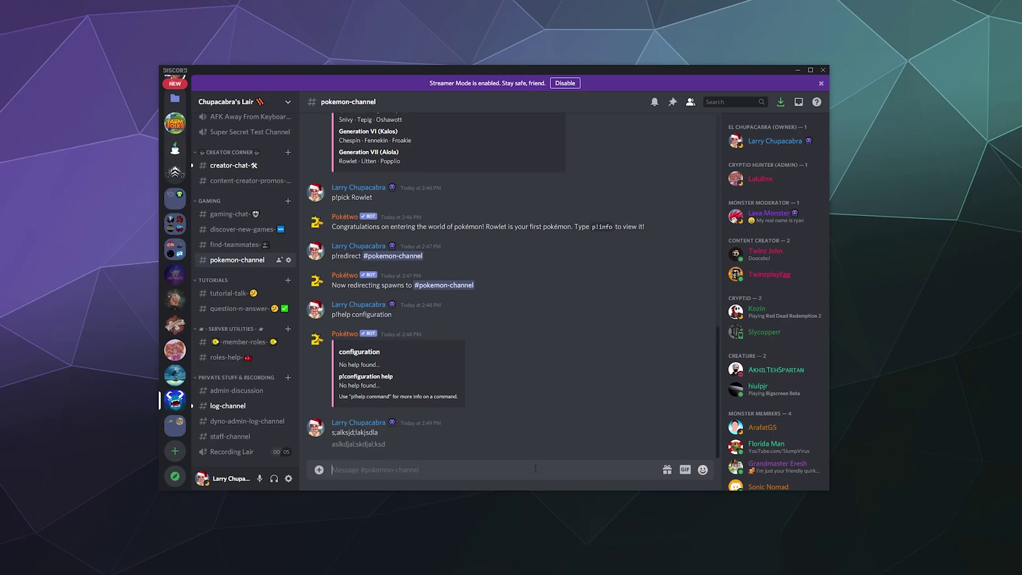
{"action": "type", "text": "askljd;alksjda;lksjdaklsjd"}
{"action": "key", "text": "Return"}
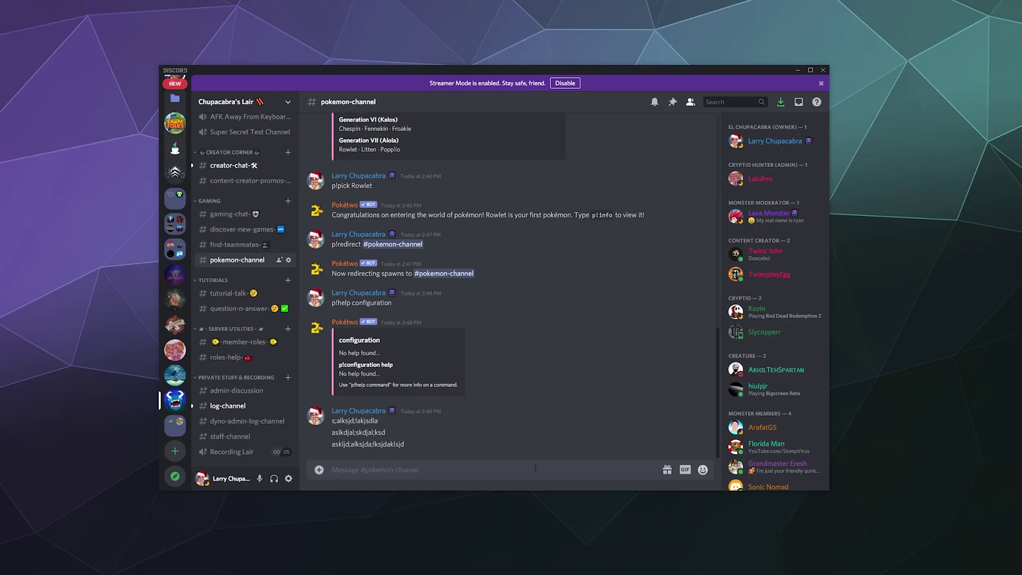
{"action": "type", "text": "aksjdl;akjsdl;kajsd"}
{"action": "key", "text": "Return"}
{"action": "type", "text": "aklsjd;lakjsd;laksjdl;aksjdl;aksjd;laksdj"}
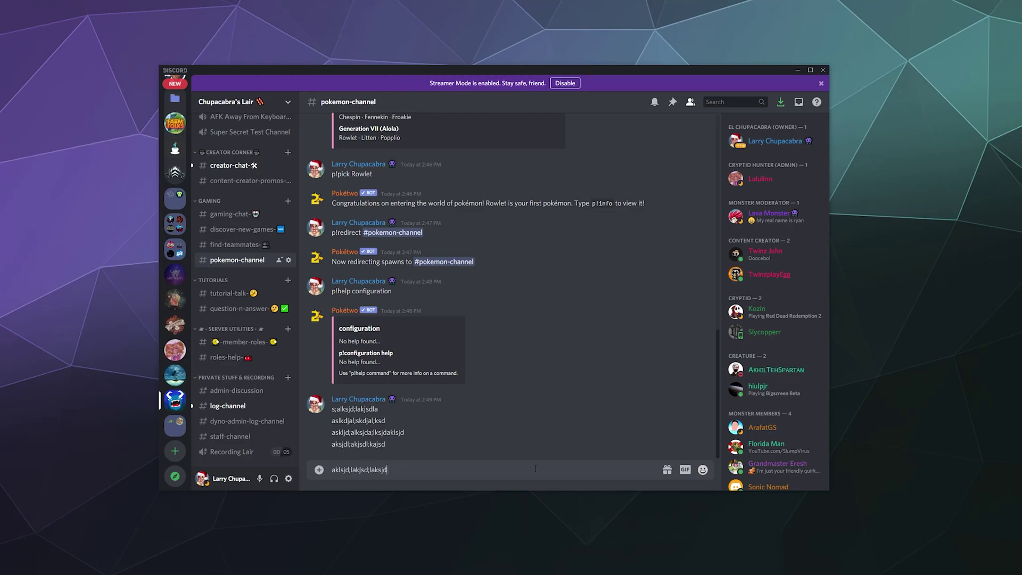
{"action": "key", "text": "Return"}
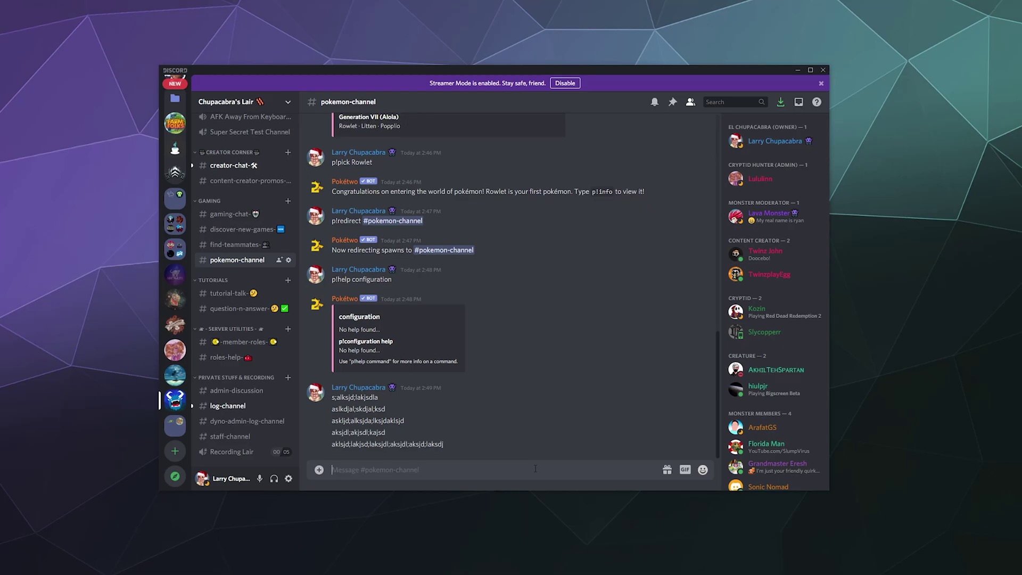
Post the message "once you do enough typing a pokemon should magically appear" in pokemon-channel
{"action": "type", "text": "once you do enough typing a pokemon should magically ap"}
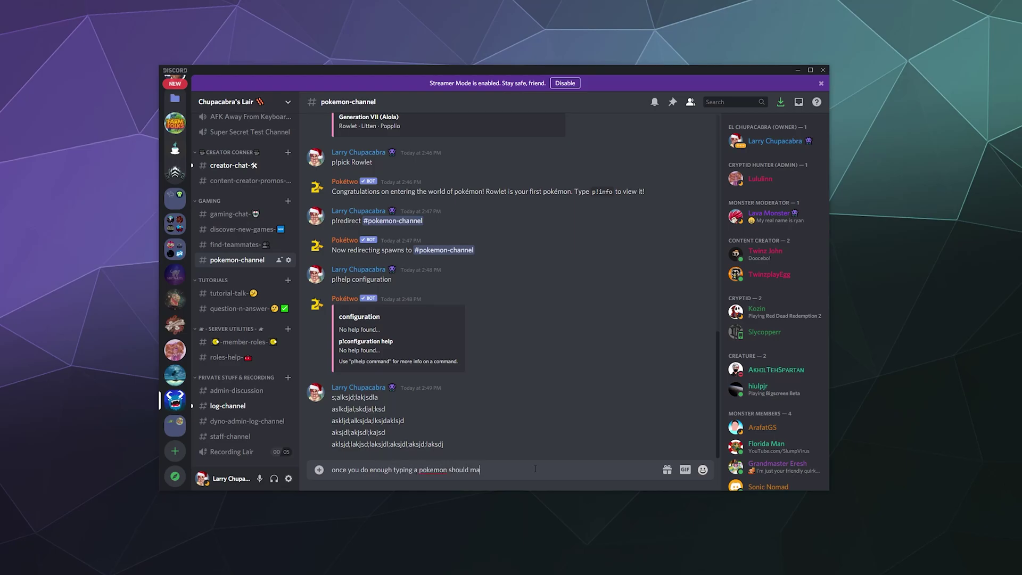
{"action": "type", "text": "pear"}
{"action": "key", "text": "Return"}
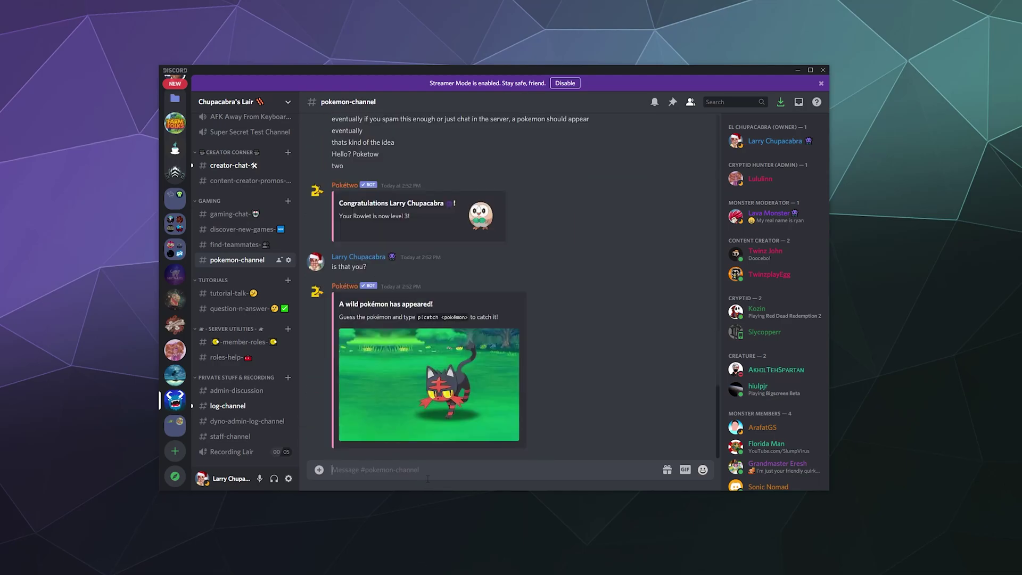
Open the wild Pokémon's picture in the web browser and identify it with a Google Images search for "red cat pokemon"
{"action": "left_click", "coordinate": [434, 408]}
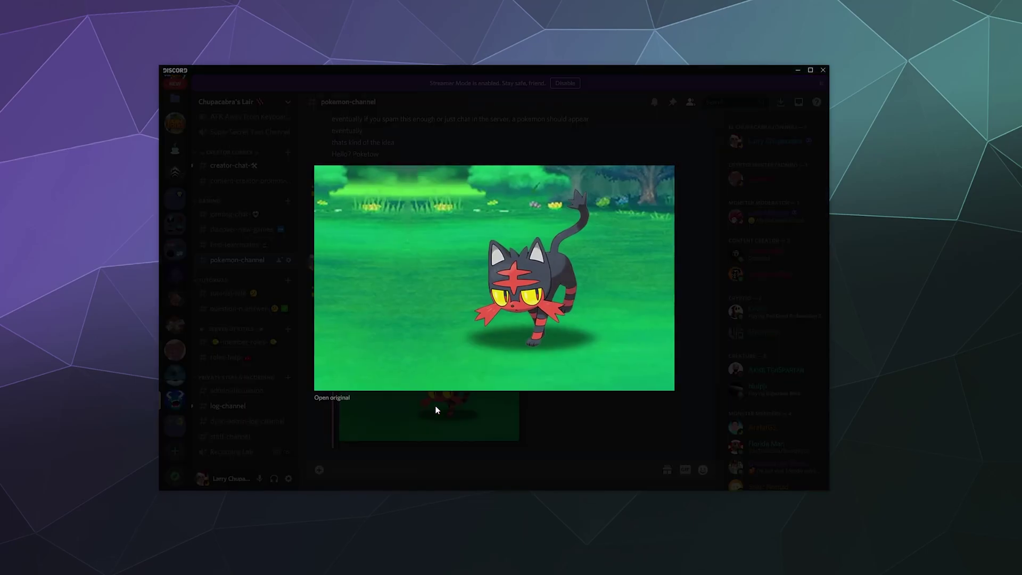
{"action": "right_click", "coordinate": [463, 316]}
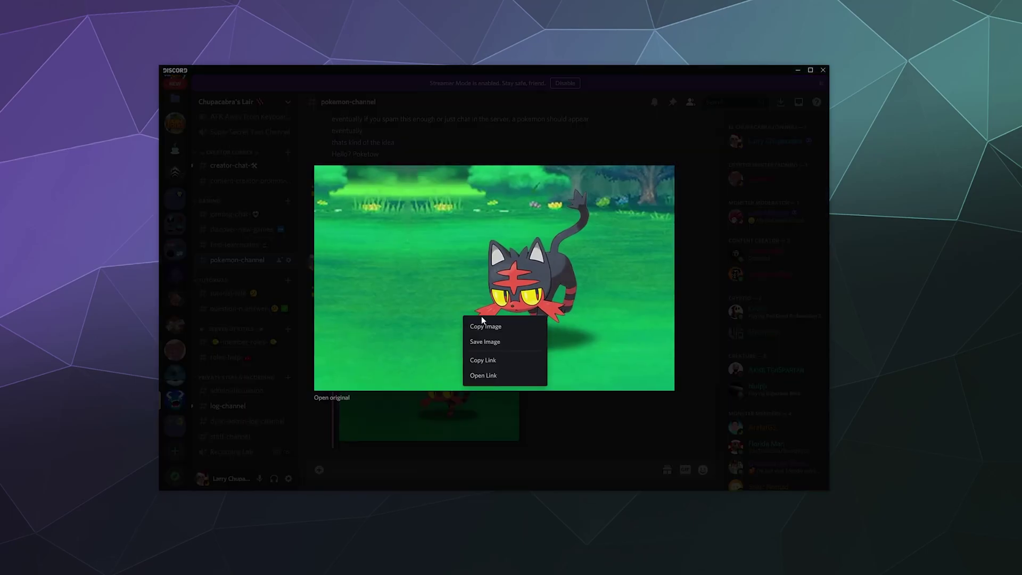
{"action": "left_click", "coordinate": [491, 375]}
{"action": "left_click", "coordinate": [519, 314]}
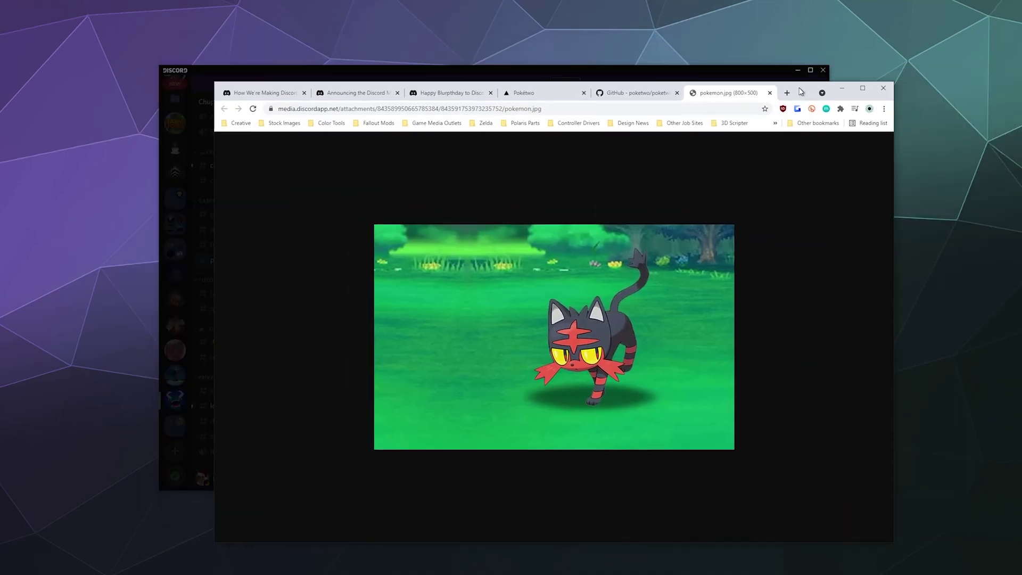
{"action": "right_click", "coordinate": [619, 331]}
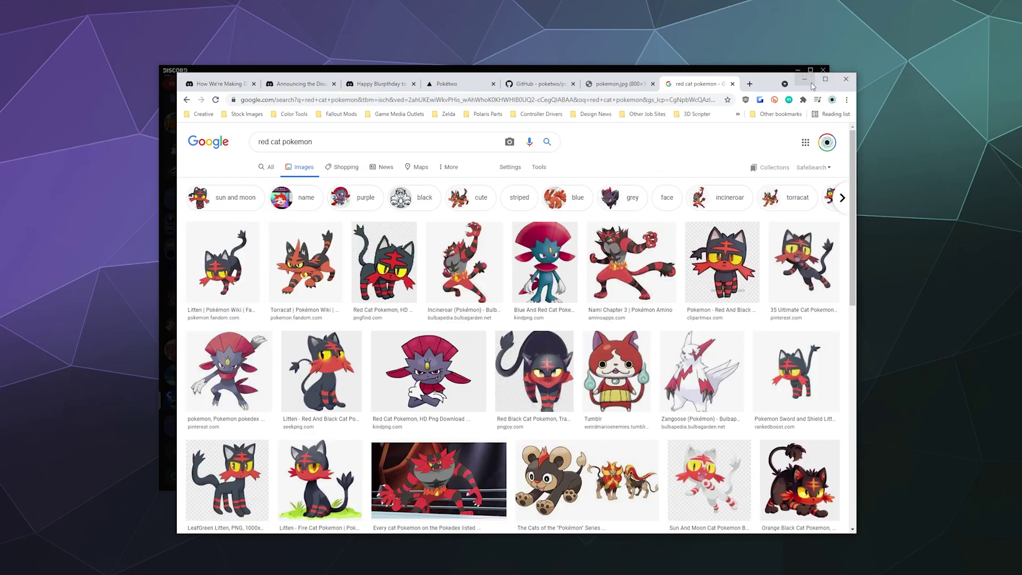
{"action": "left_click", "coordinate": [845, 79]}
Return to the Discord channel chat and catch the wild Pokémon with the command "p!catch litten"
{"action": "left_click", "coordinate": [460, 435]}
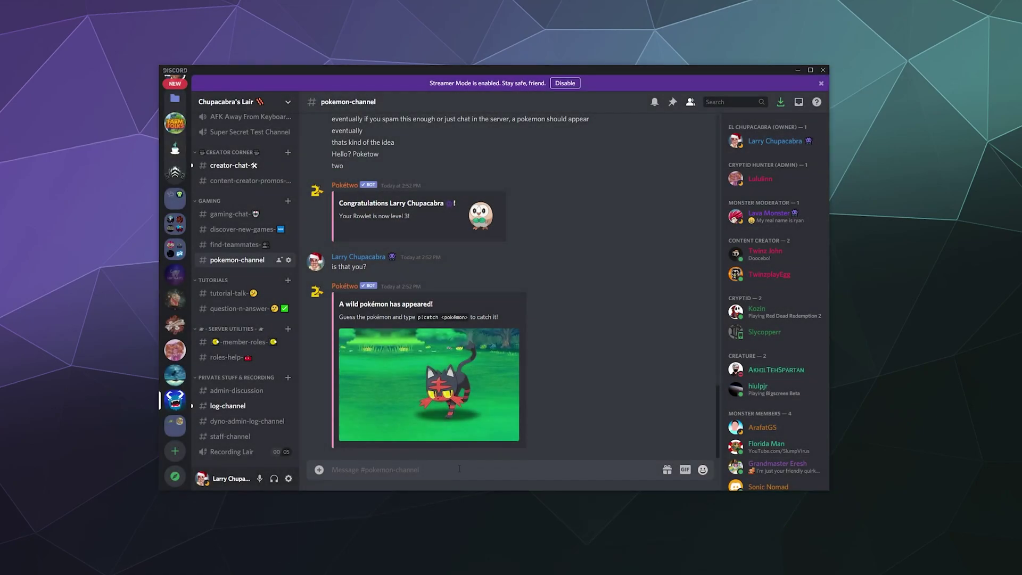
{"action": "type", "text": "p!catch litten"}
{"action": "key", "text": "Return"}
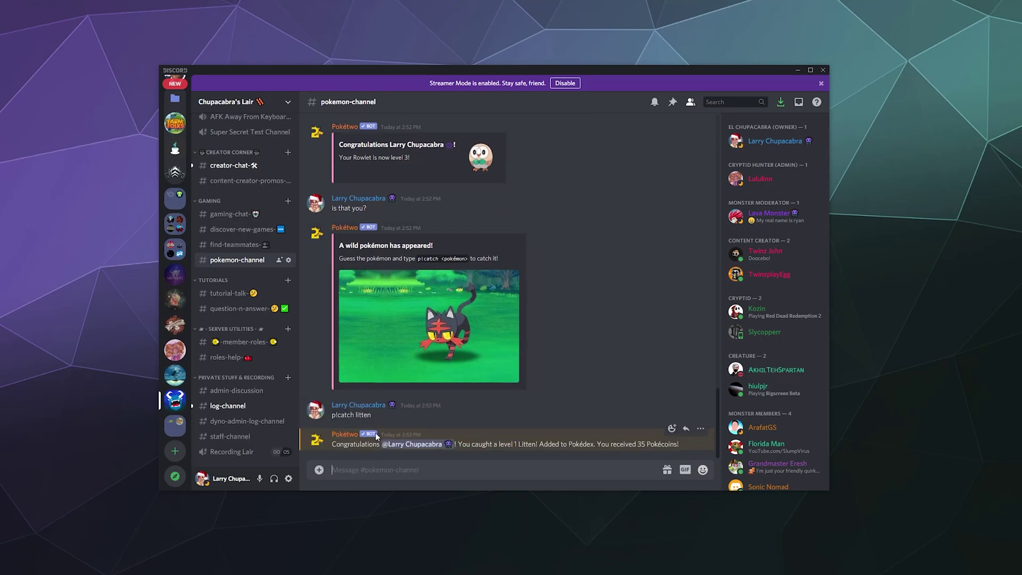